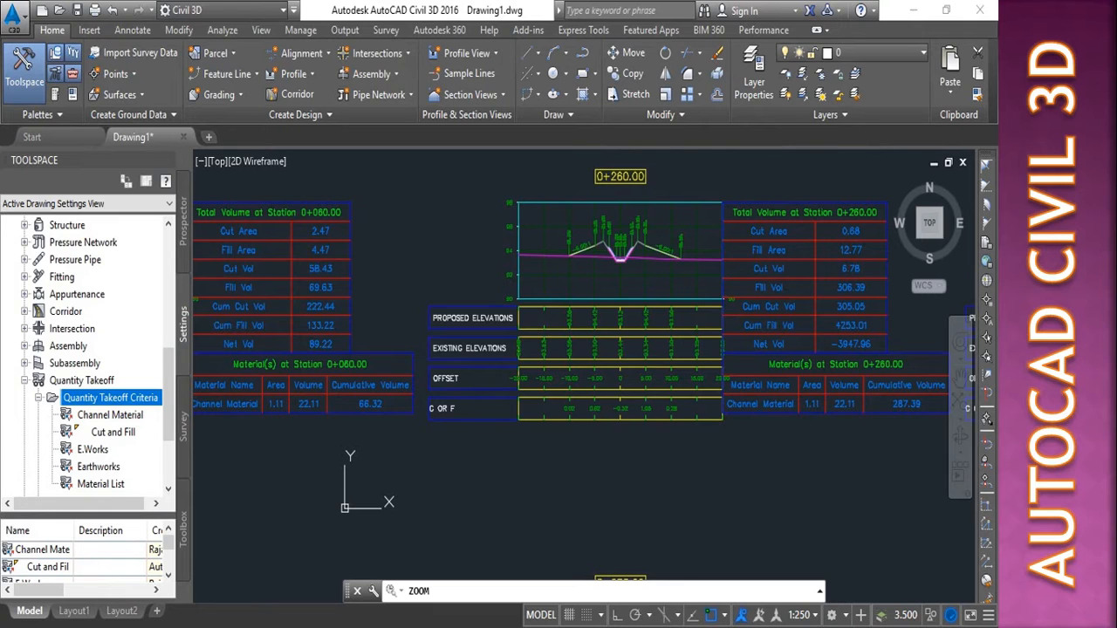
Present the section view example and topic outline slides in the PowerPoint presentation, ending the slide show on the outline
key("Escape")
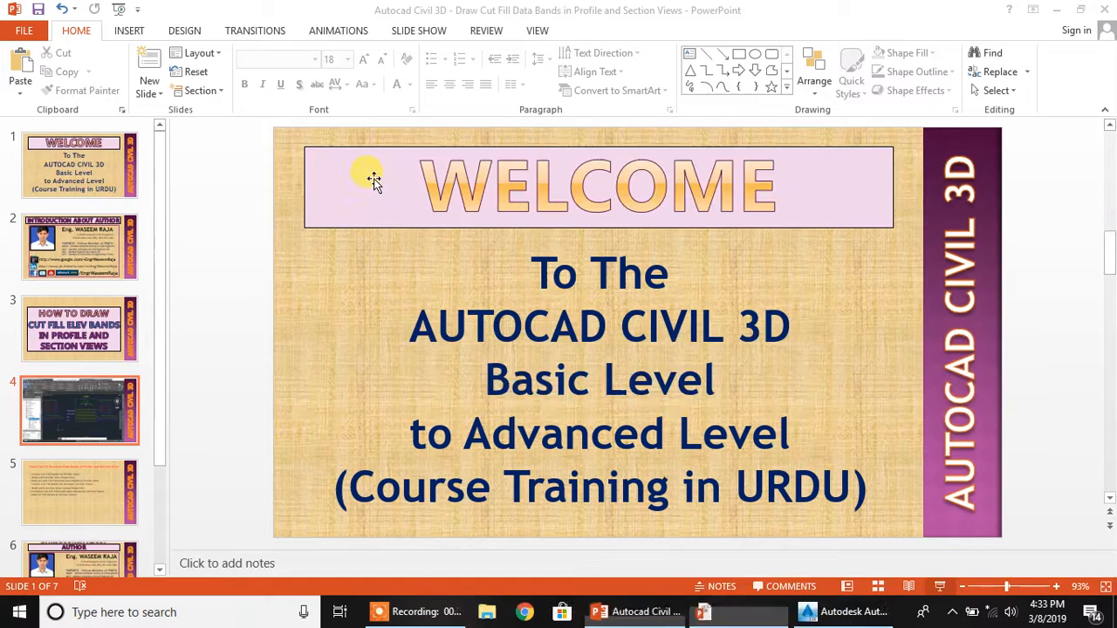
left_click(550, 338)
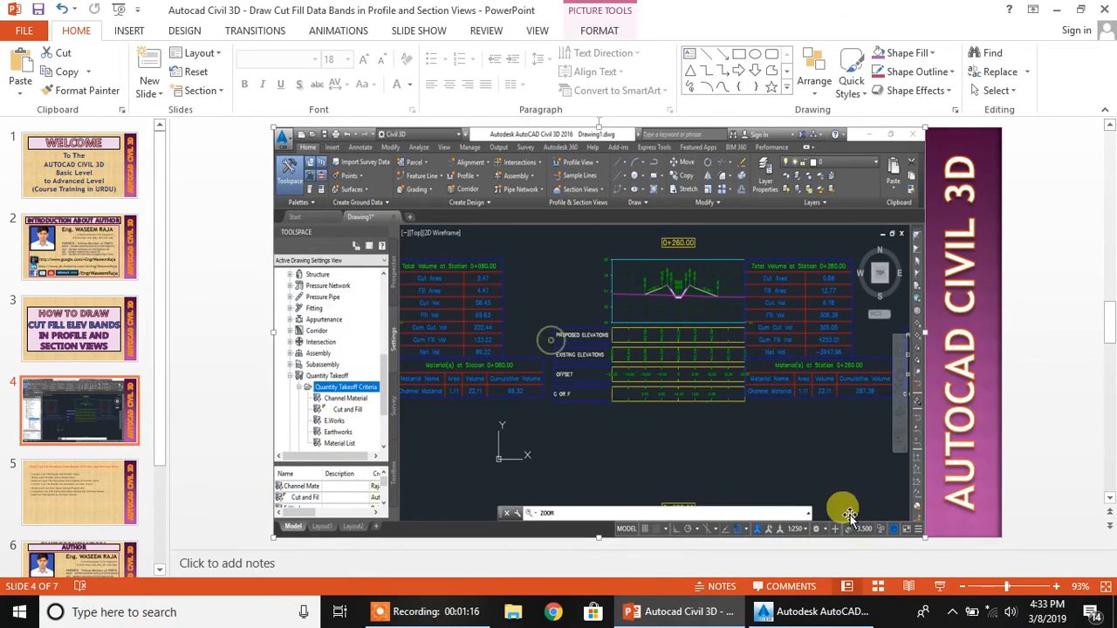
key("shift+F5")
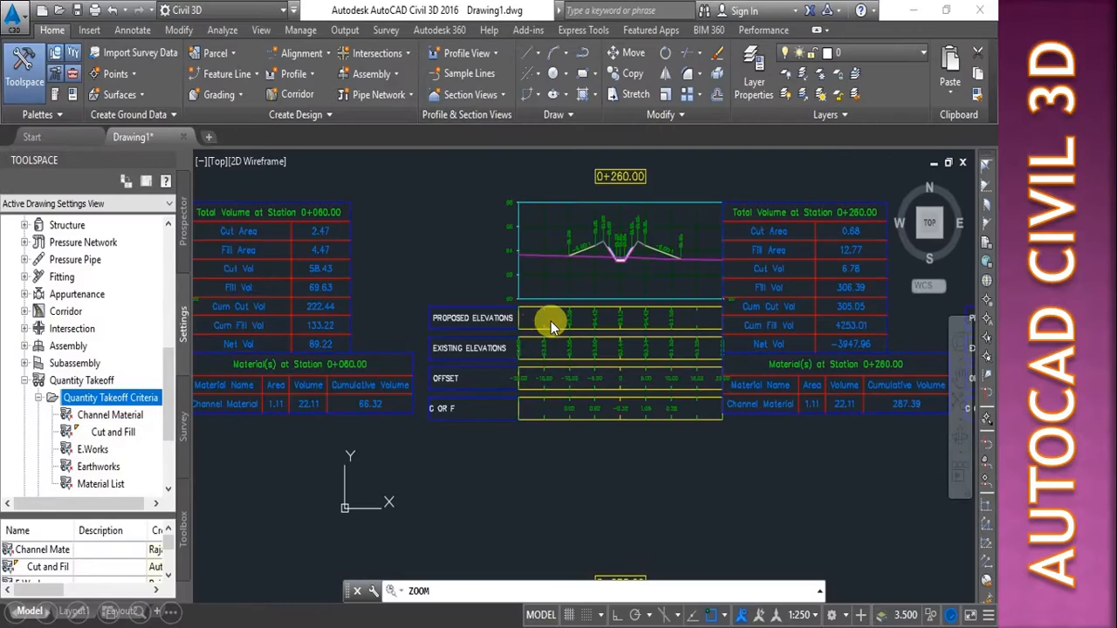
left_click(552, 321)
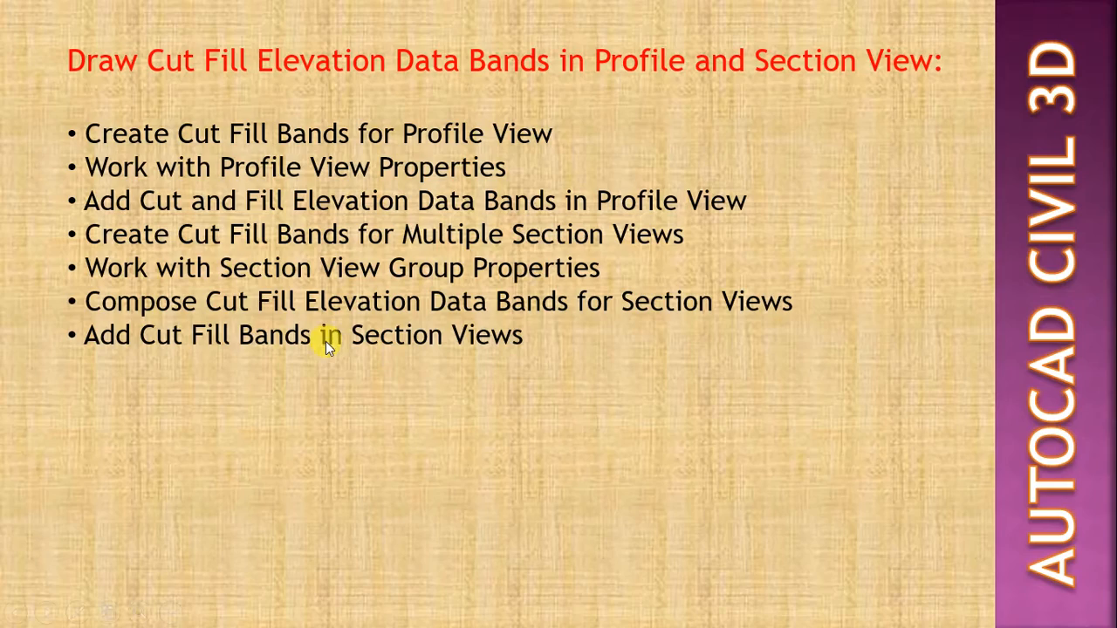
key("Escape")
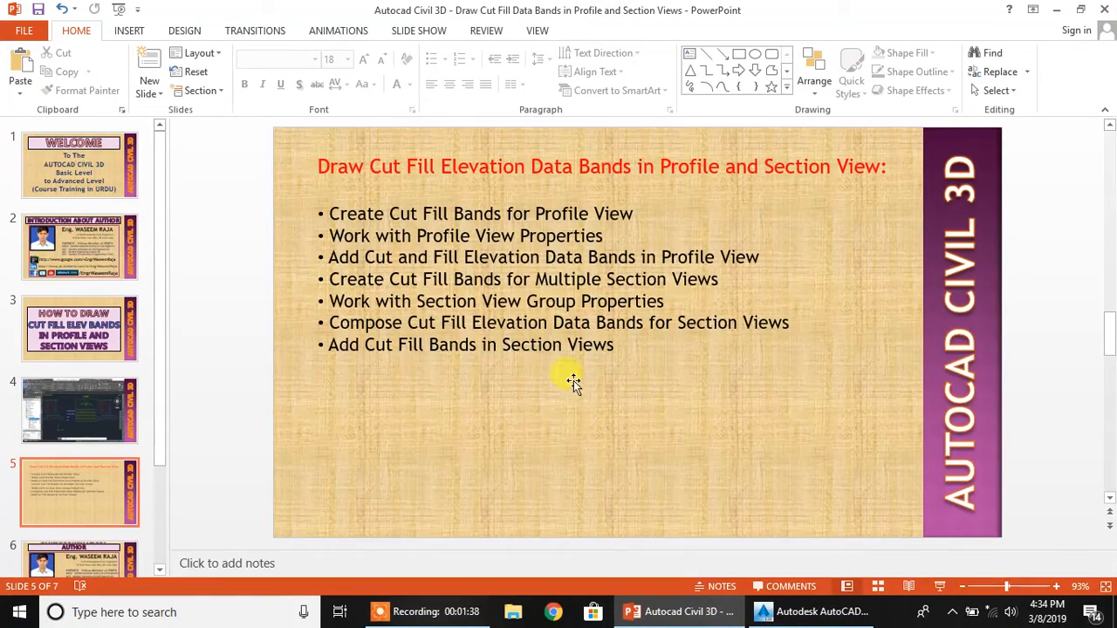
Switch to AutoCAD Civil 3D and open the Profile View Properties of the profile view for Alignment - 12
left_click(816, 615)
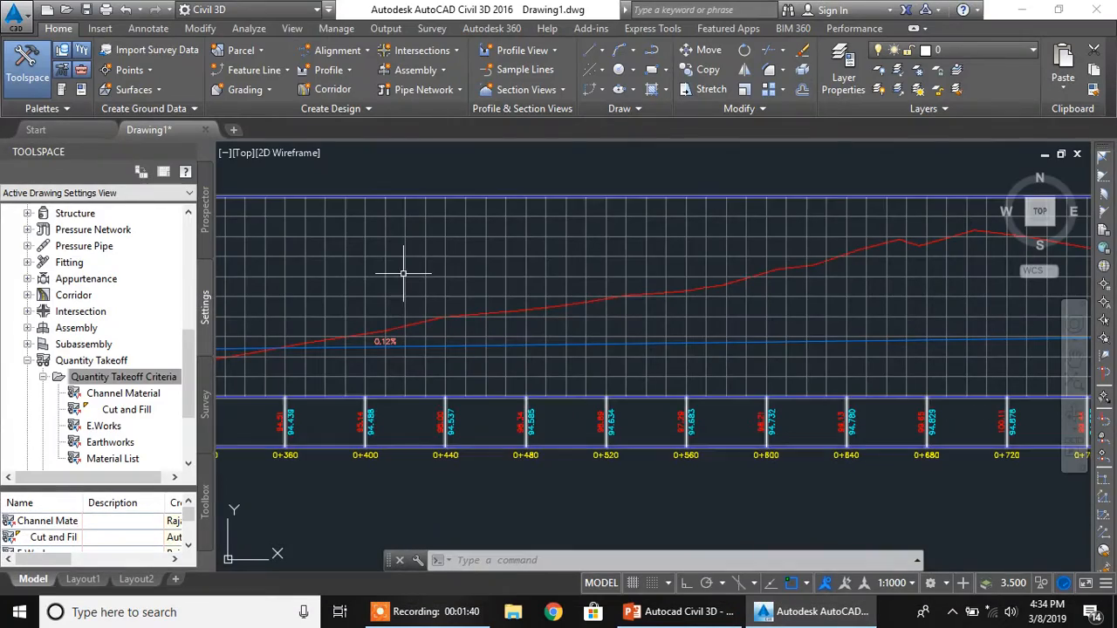
middle_click_drag(485, 279, 515, 289)
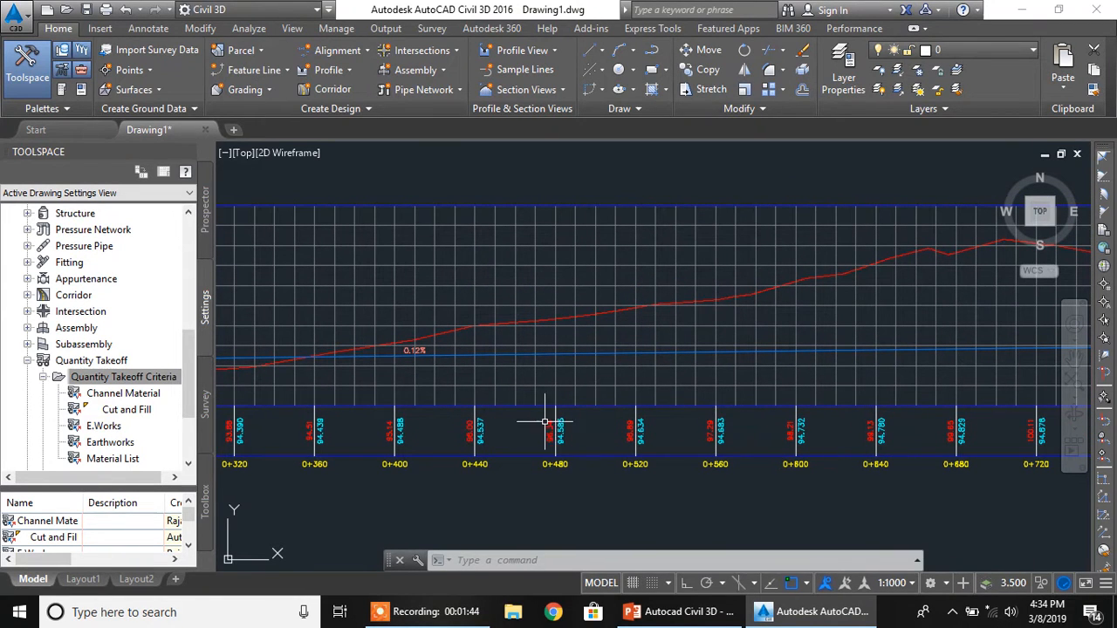
left_click(520, 252)
left_click(512, 242)
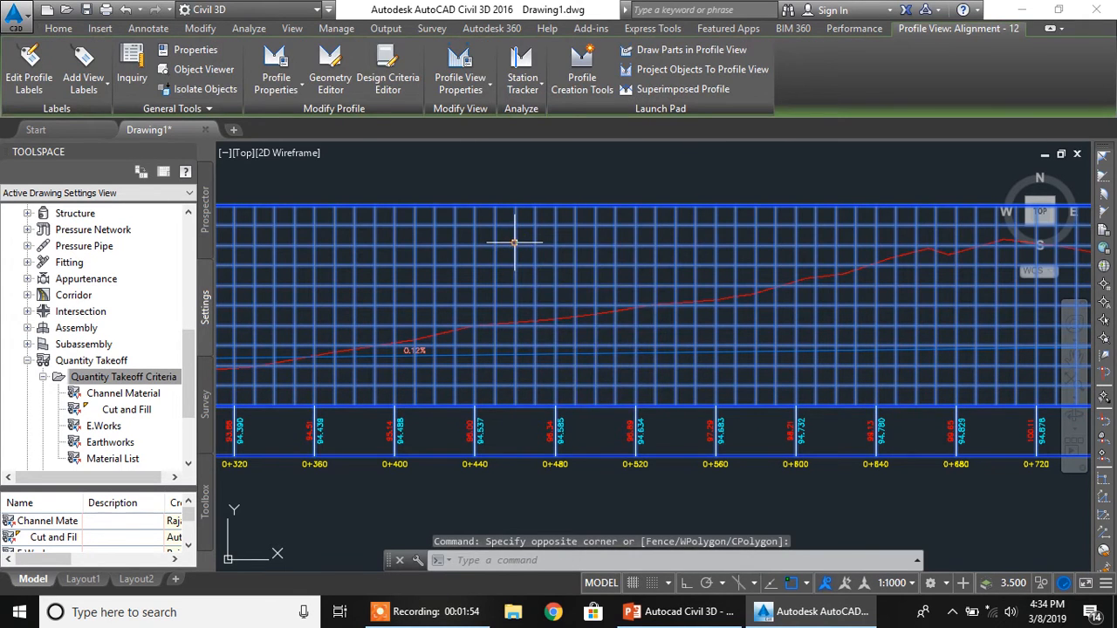
right_click(516, 247)
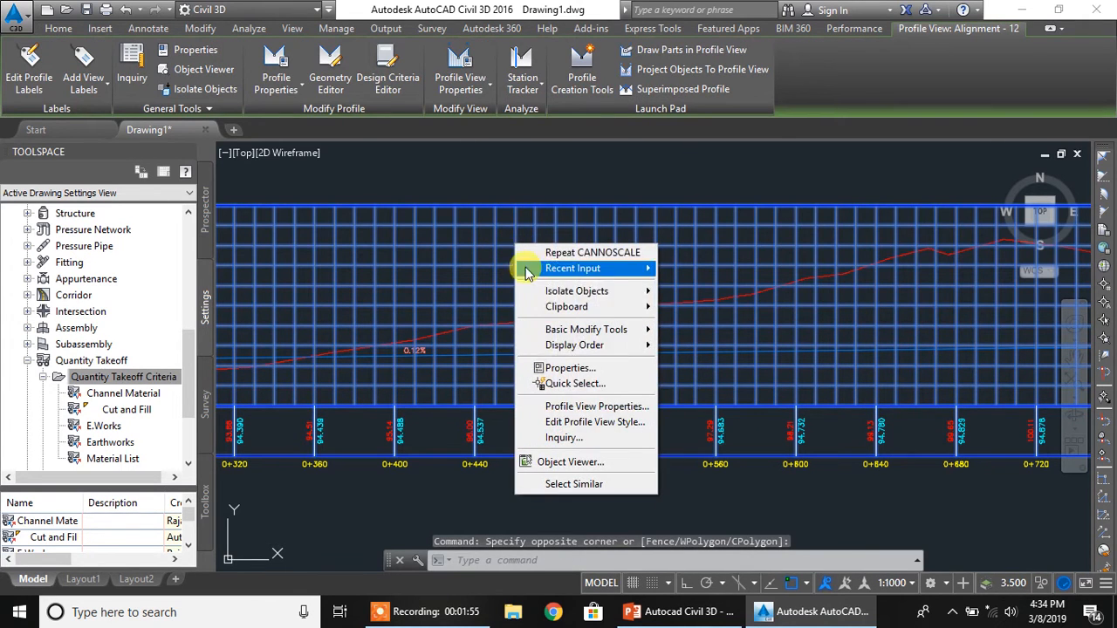
left_click(576, 410)
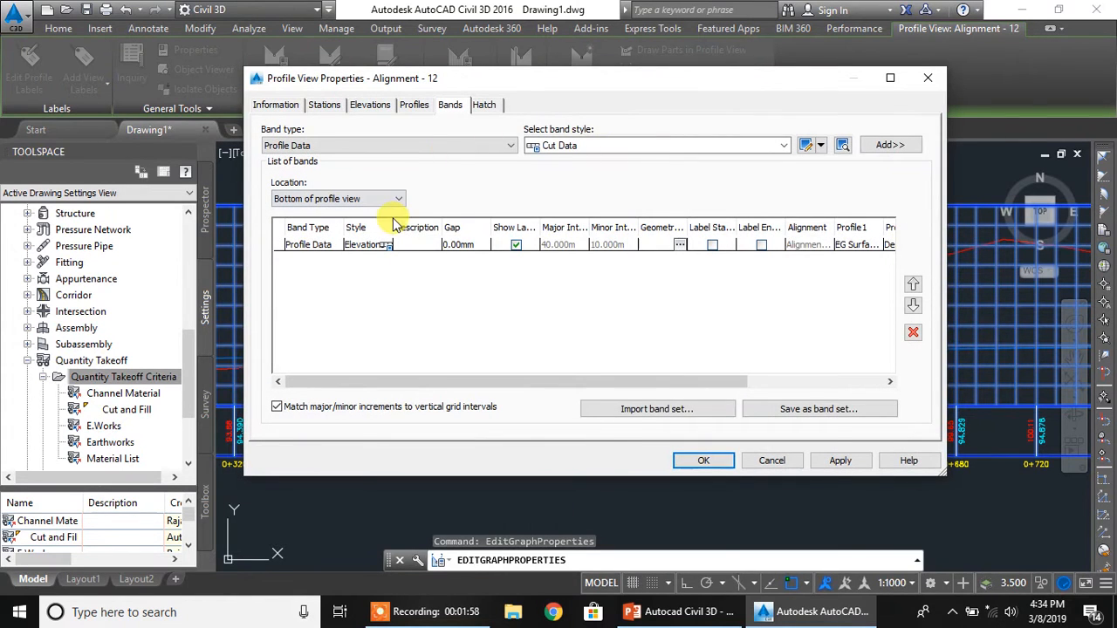
Add a Fill Data band and a Cut Data band beneath the profile view, accepting the default geometry points
left_click(684, 144)
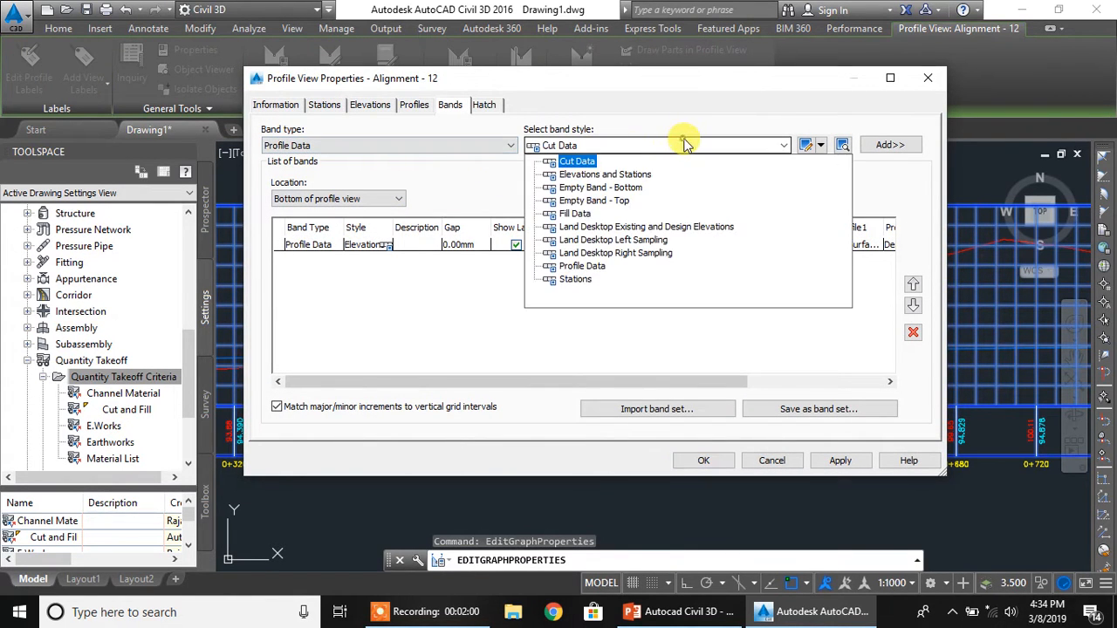
left_click(578, 214)
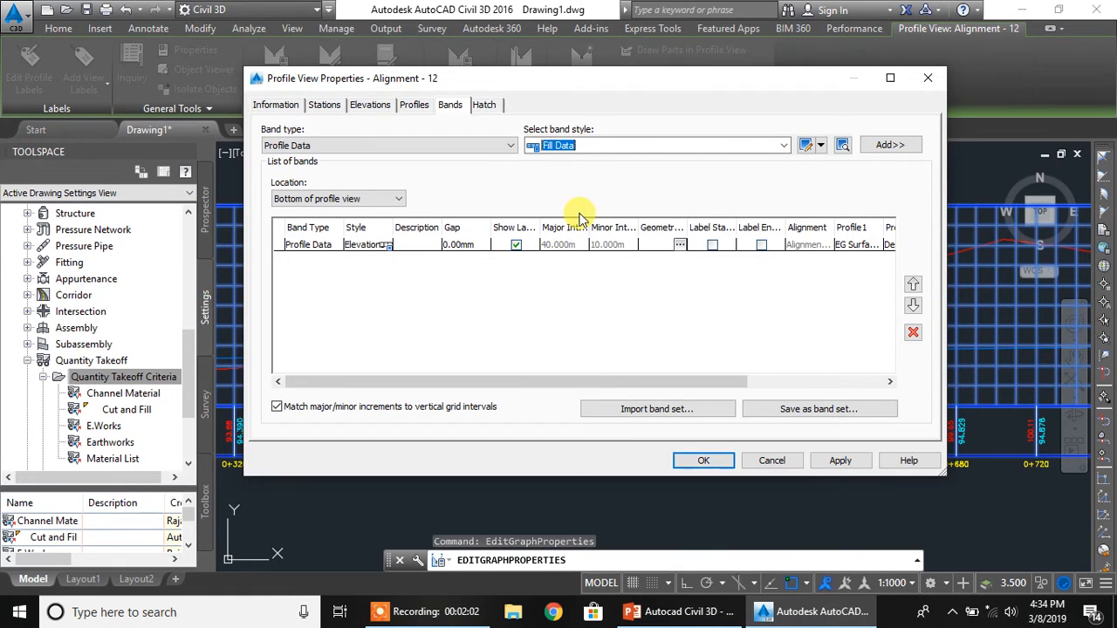
left_click(889, 144)
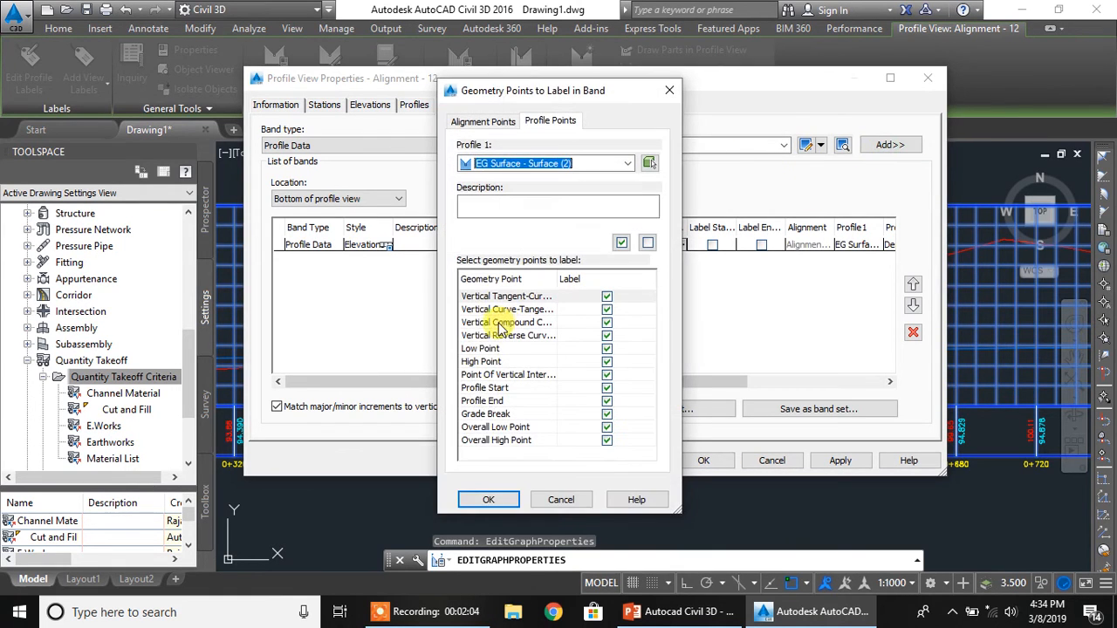
left_click(489, 499)
left_click(621, 147)
left_click(572, 157)
left_click(877, 147)
left_click(488, 498)
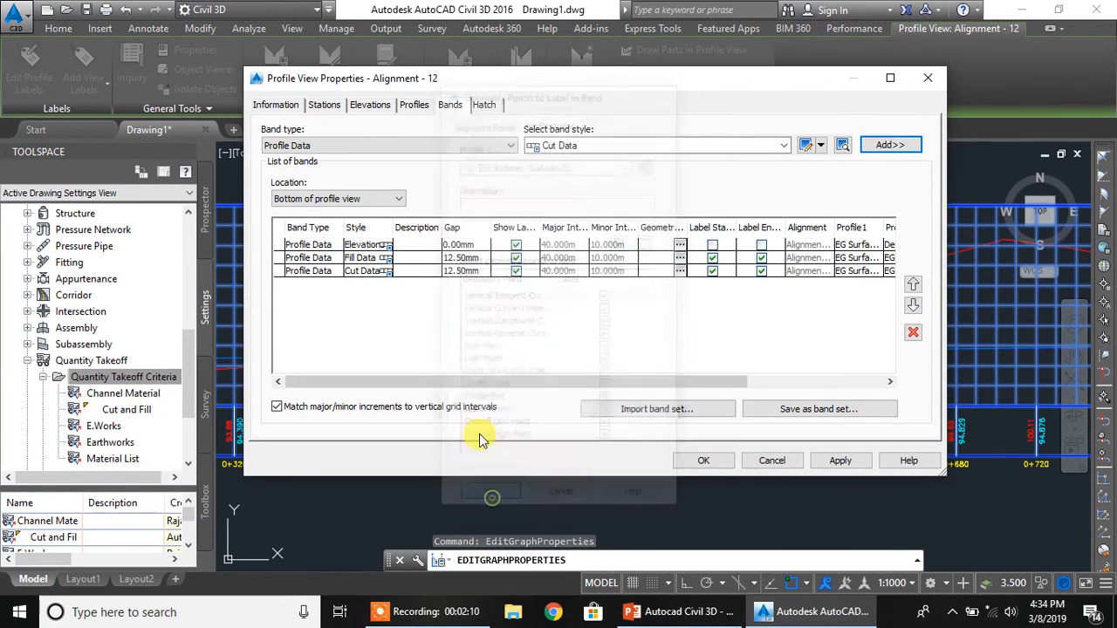
Set the gap of the Fill Data band to 10 mm and of the Cut Data band to 5 mm
double_click(462, 255)
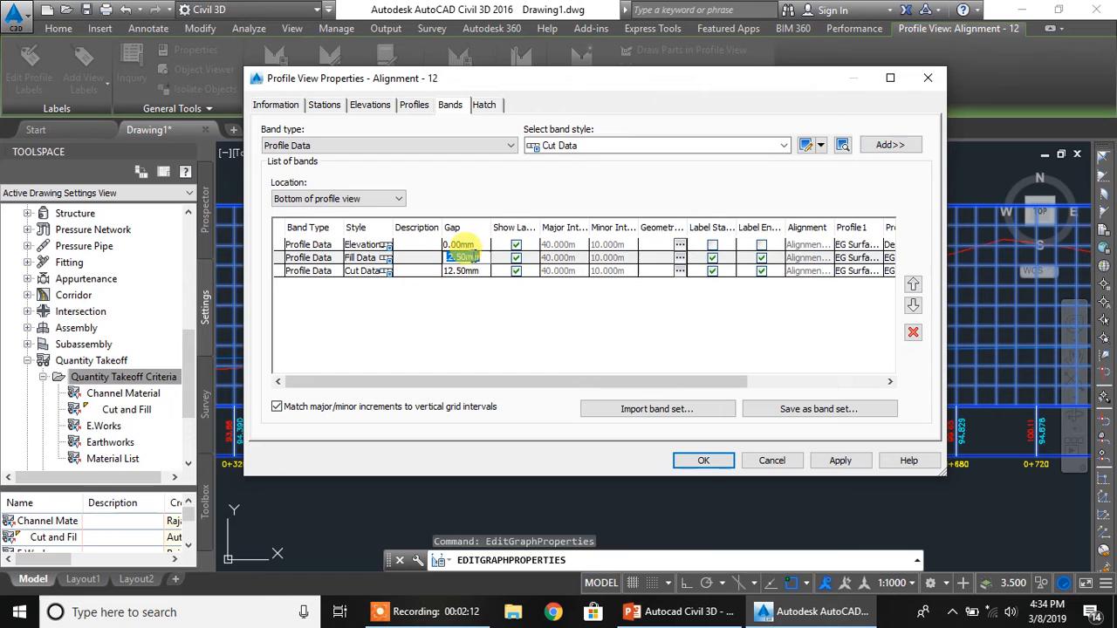
type("10")
left_click(462, 271)
left_click(462, 271)
type("5")
key("Return")
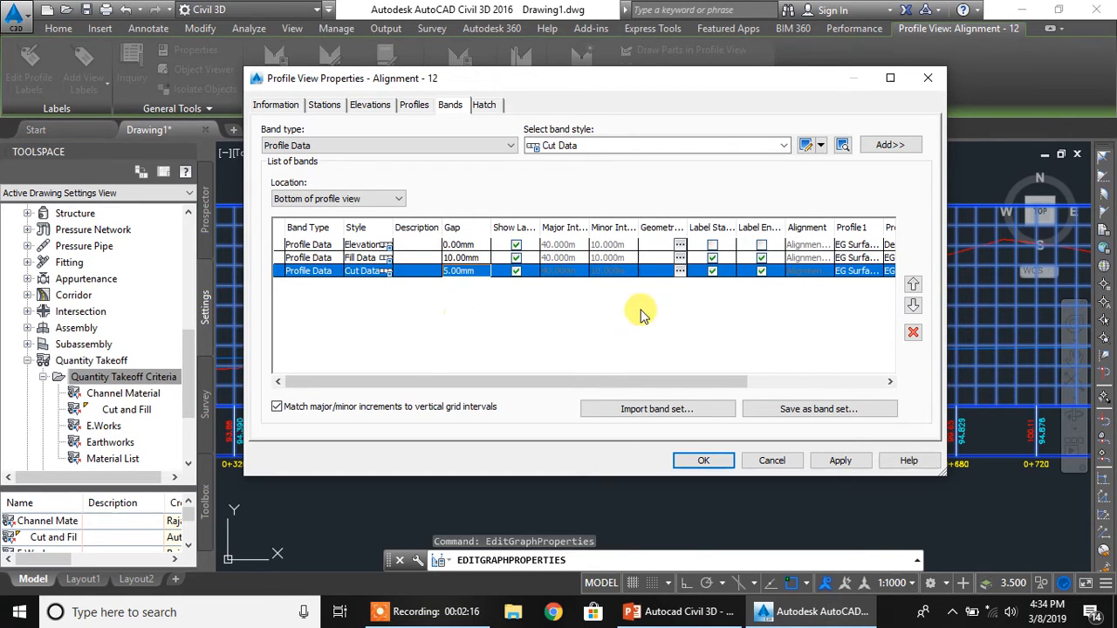
Edit the Fill Data band style and set the plan display color of its Band Border to green
left_click(384, 260)
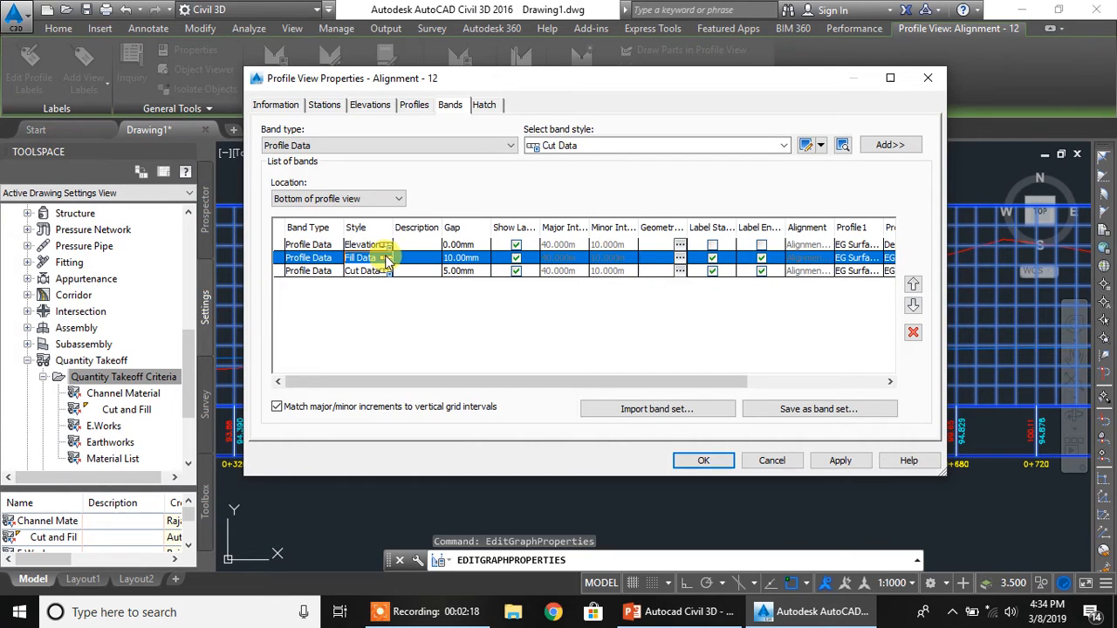
left_click(385, 258)
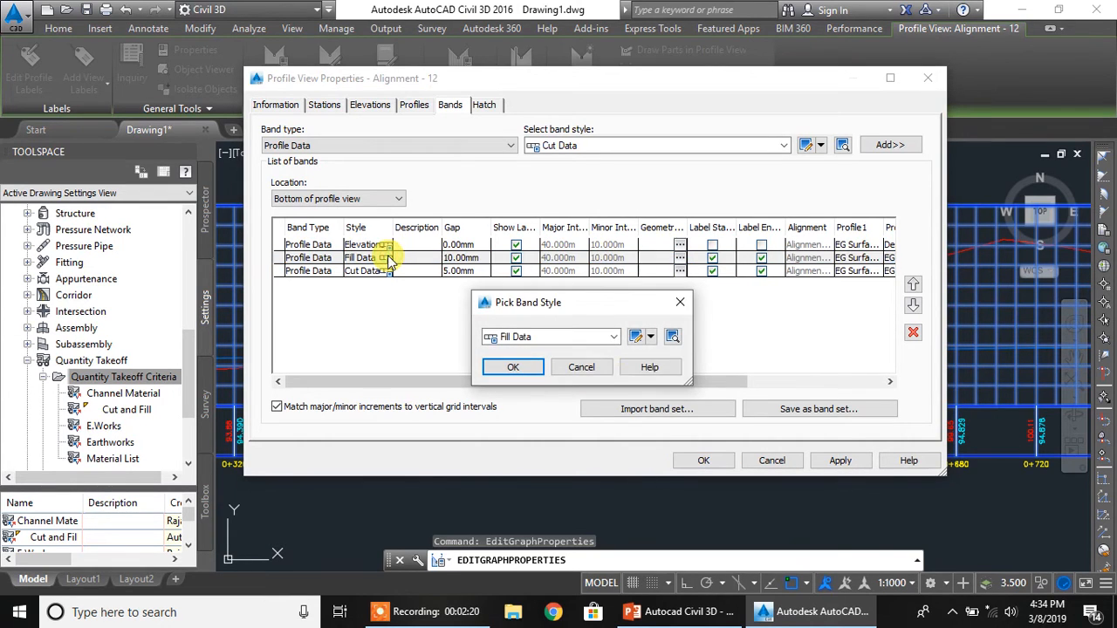
left_click(637, 338)
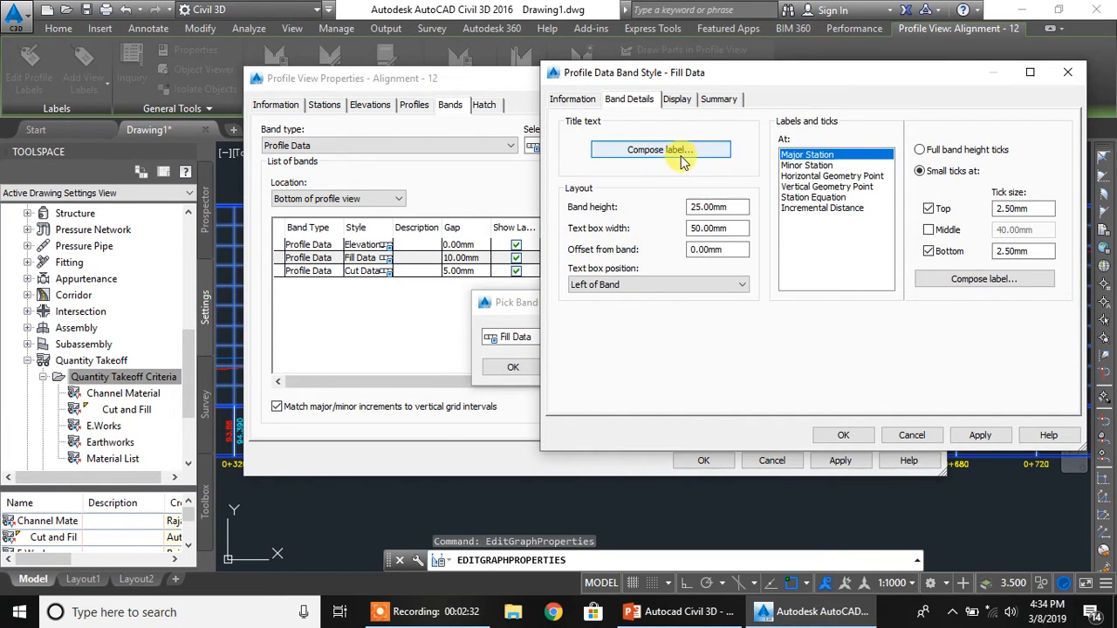
left_click(679, 99)
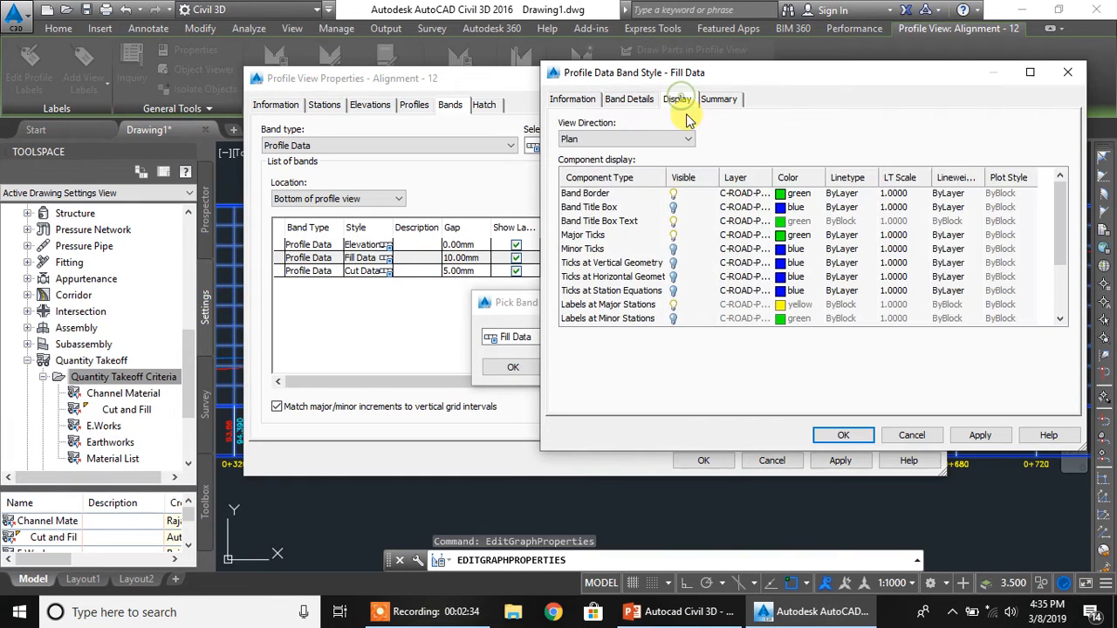
left_click(781, 193)
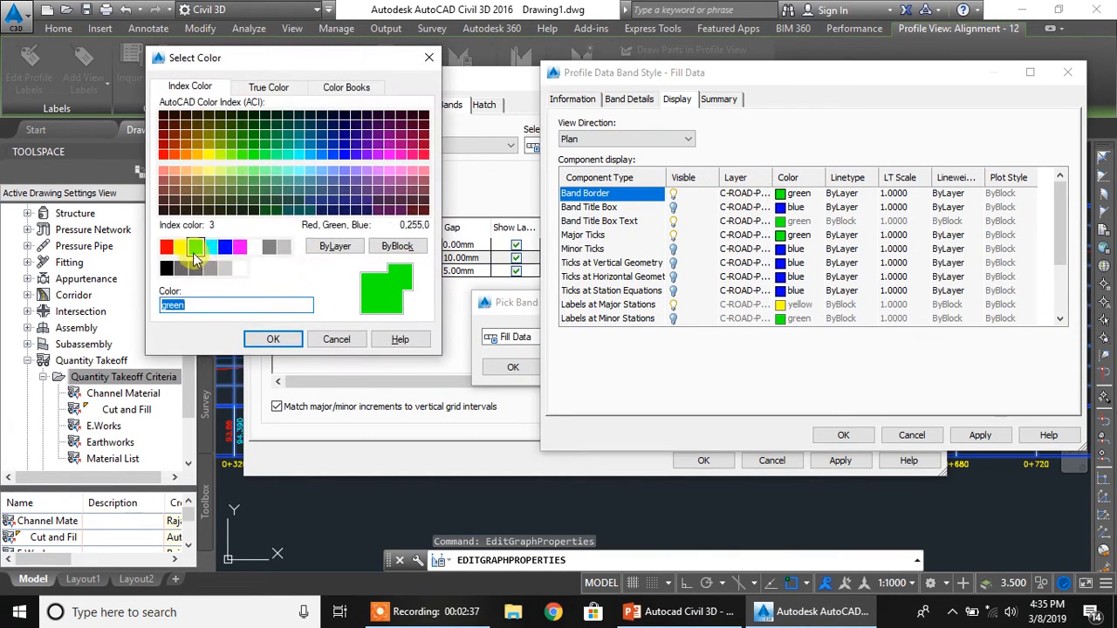
left_click(266, 338)
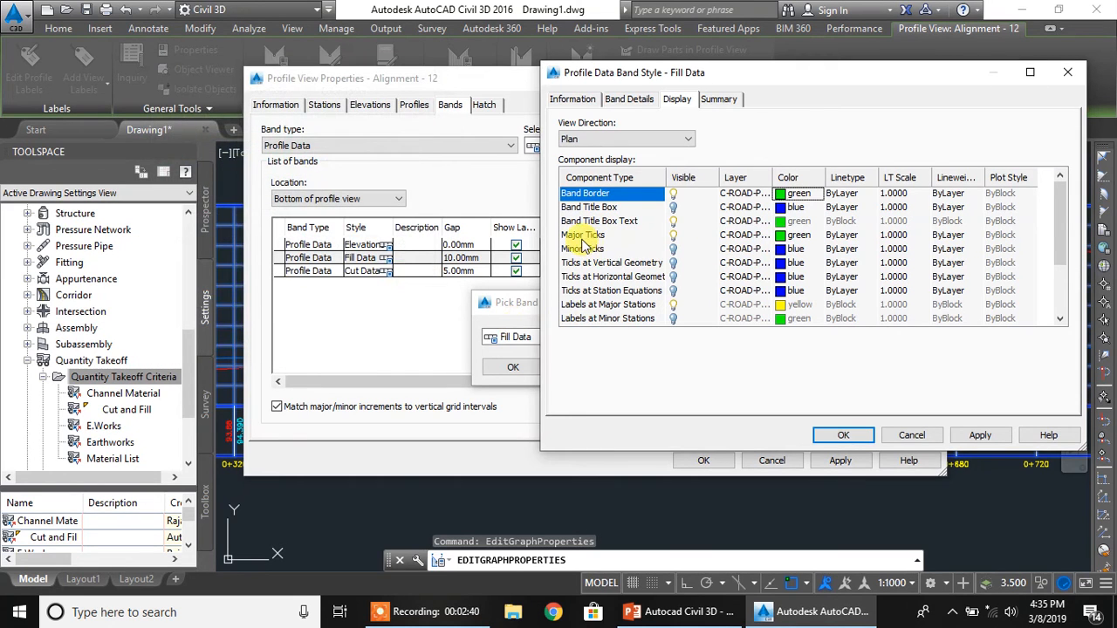
Set the Major Ticks color to green in the Fill Data band style and save the style
left_click(583, 236)
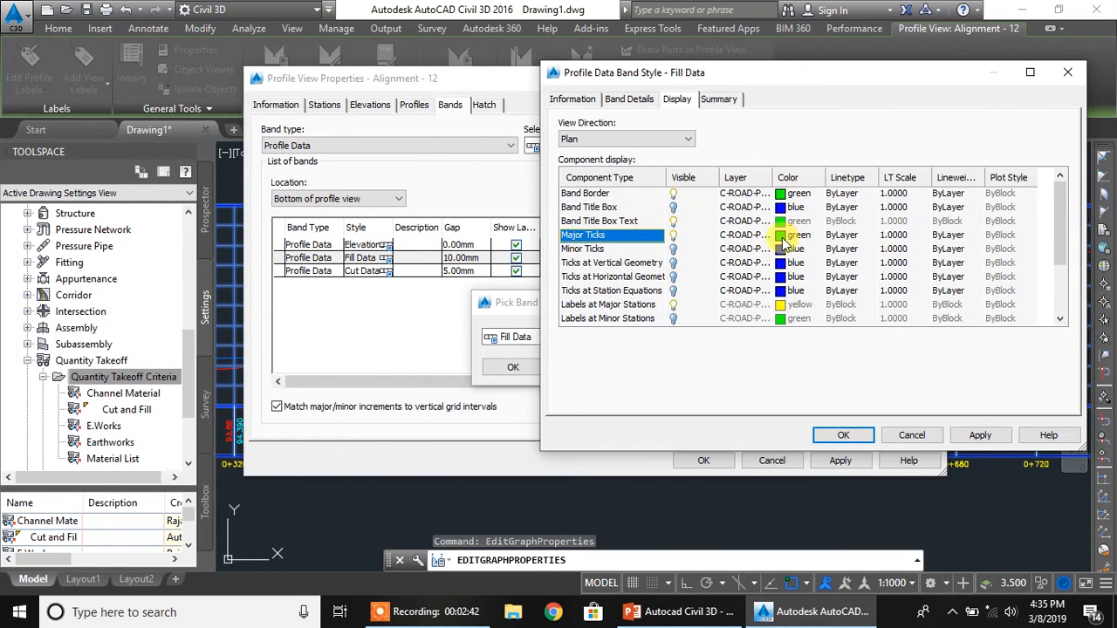
left_click(785, 236)
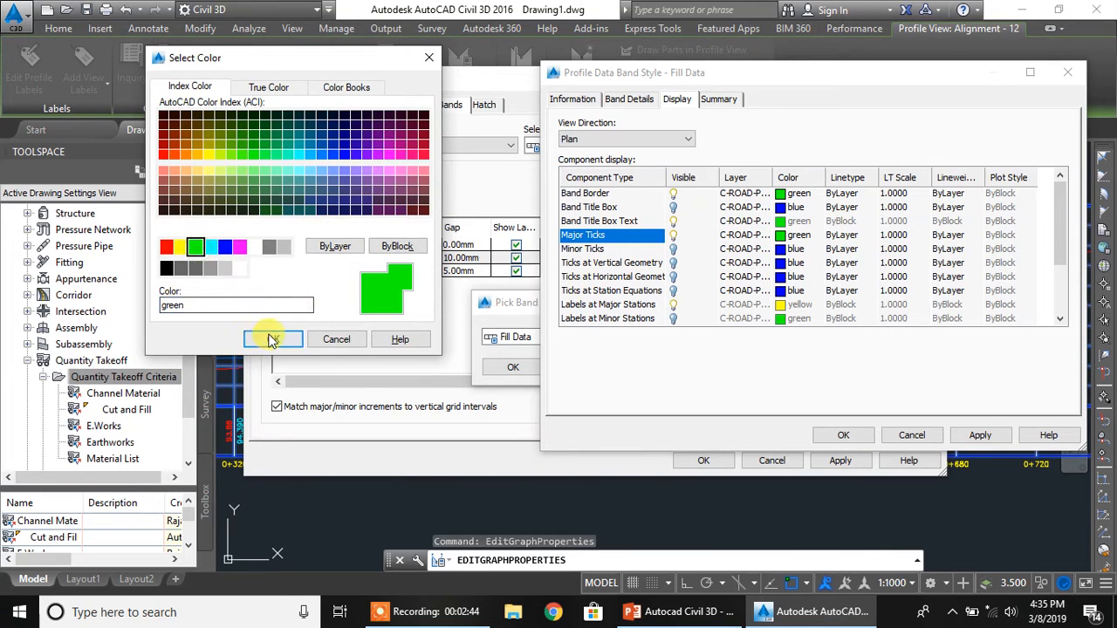
left_click(270, 339)
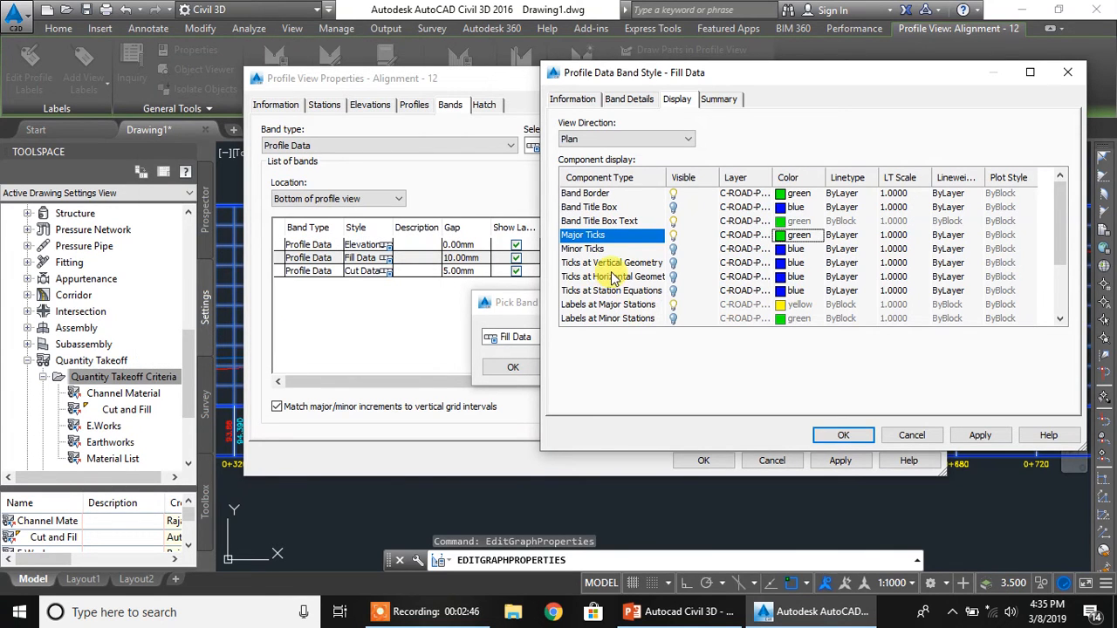
scroll(613, 278, "down", 1)
scroll(636, 222, "down", 1)
scroll(639, 220, "up", 1)
scroll(635, 231, "down", 1)
left_click(981, 437)
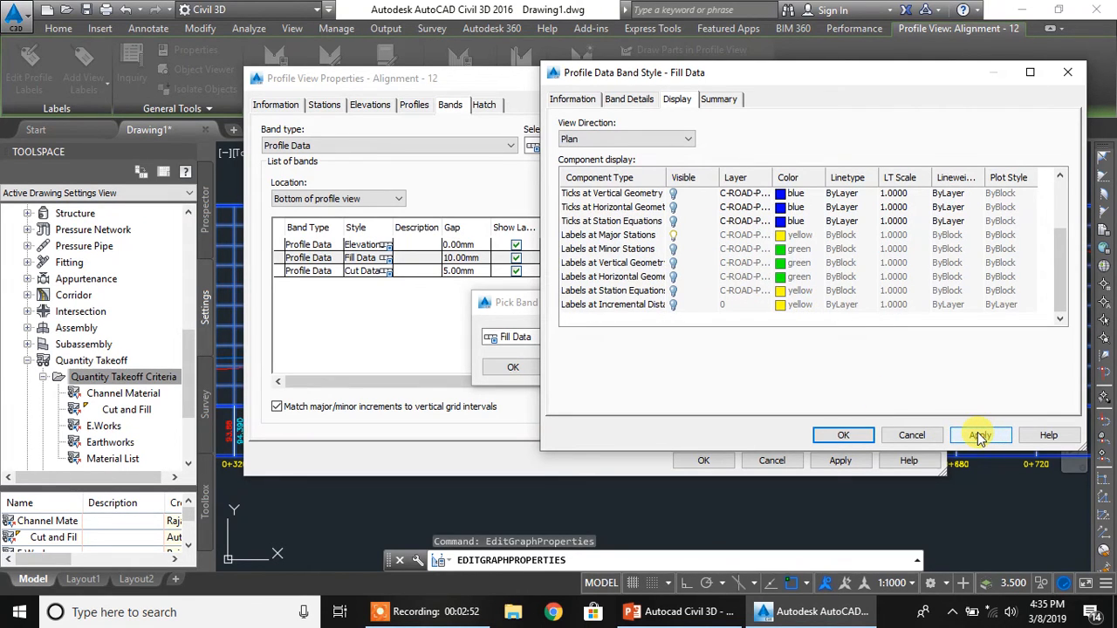
left_click(843, 436)
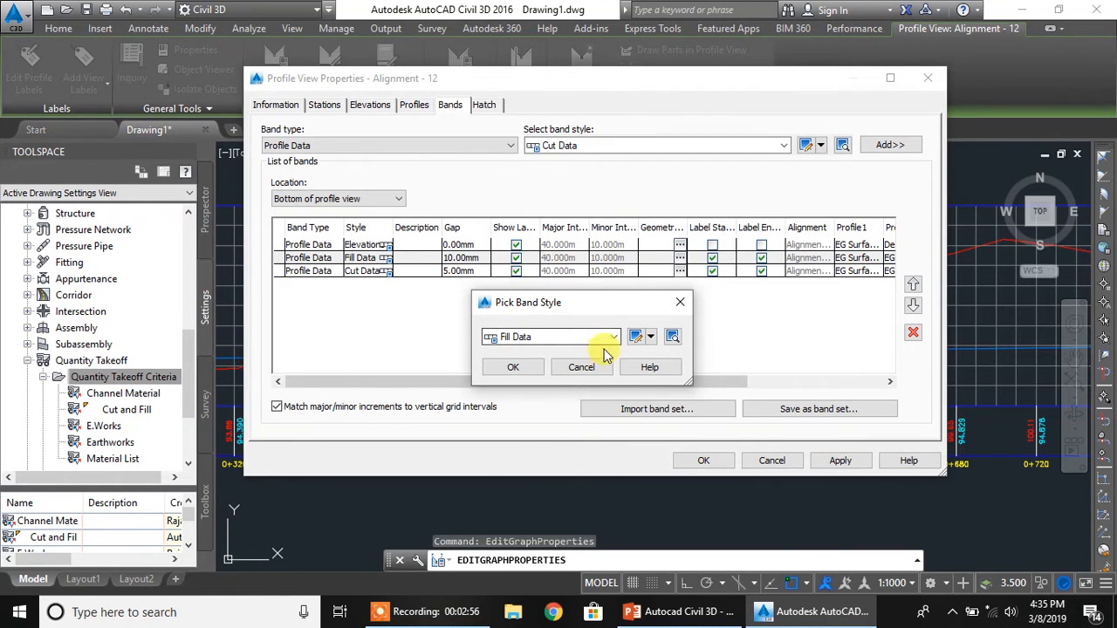
Set the Fill text of the Fill Data style's Major Station label to green and apply the profile view properties
left_click(638, 340)
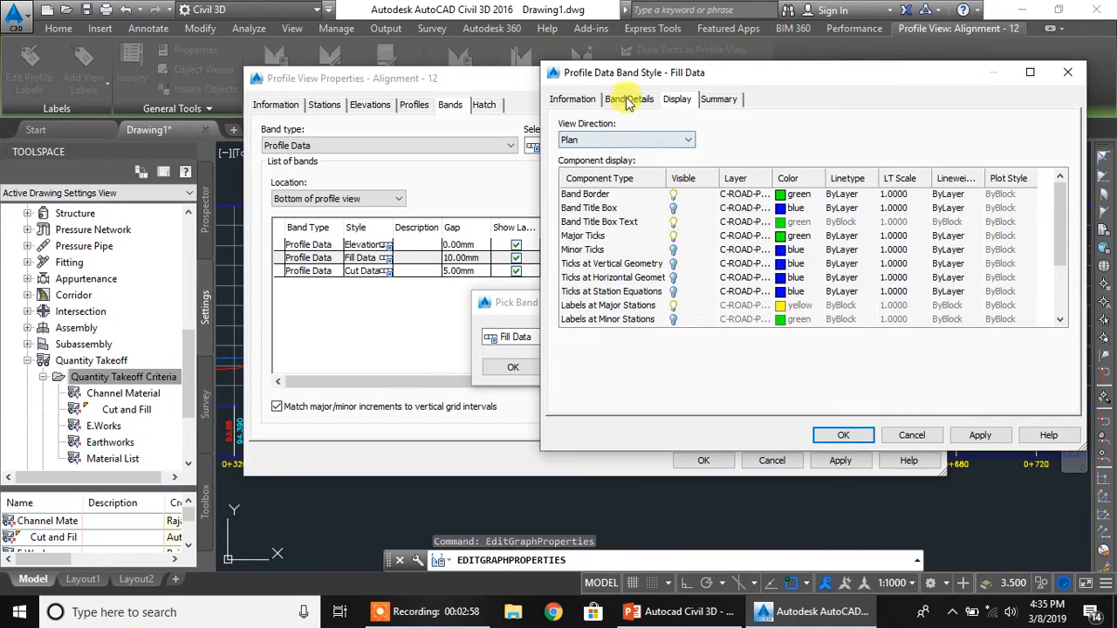
left_click(628, 102)
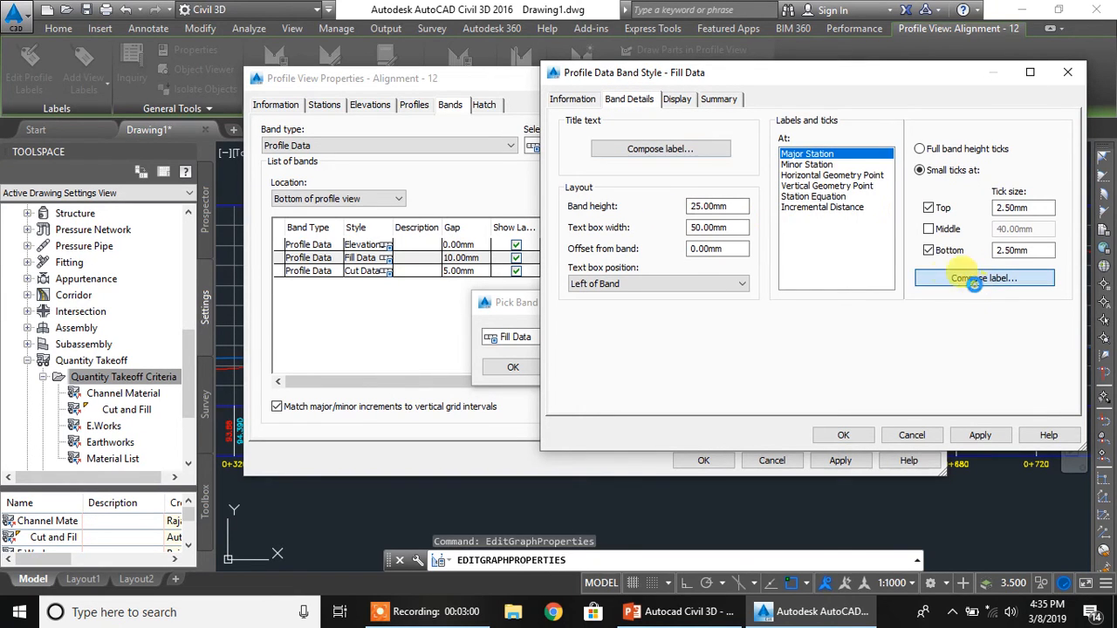
double_click(801, 155)
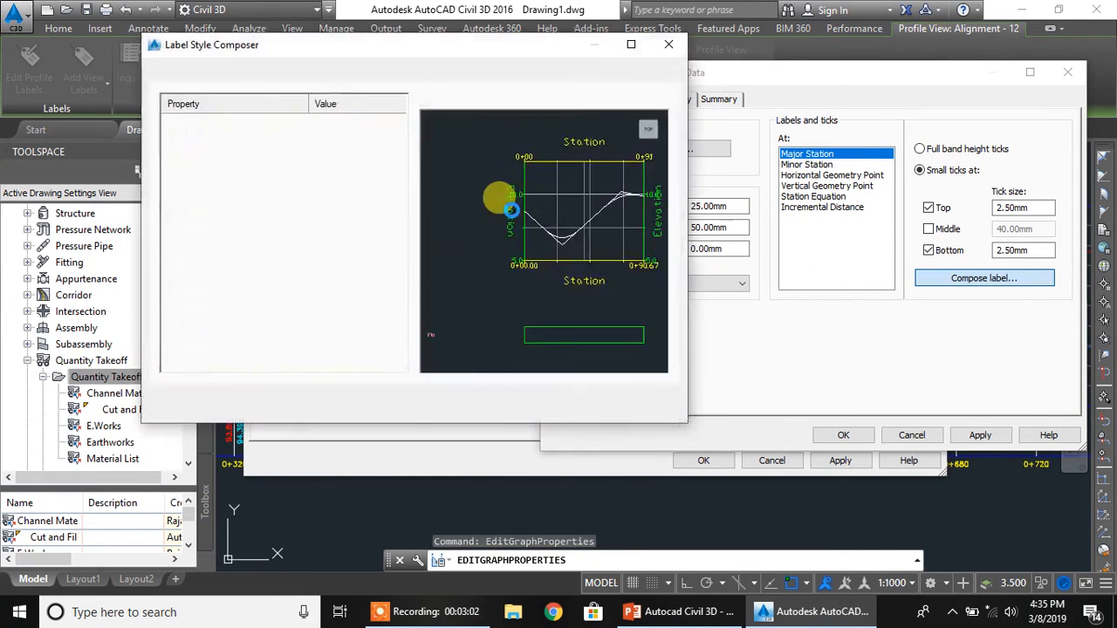
left_click(349, 320)
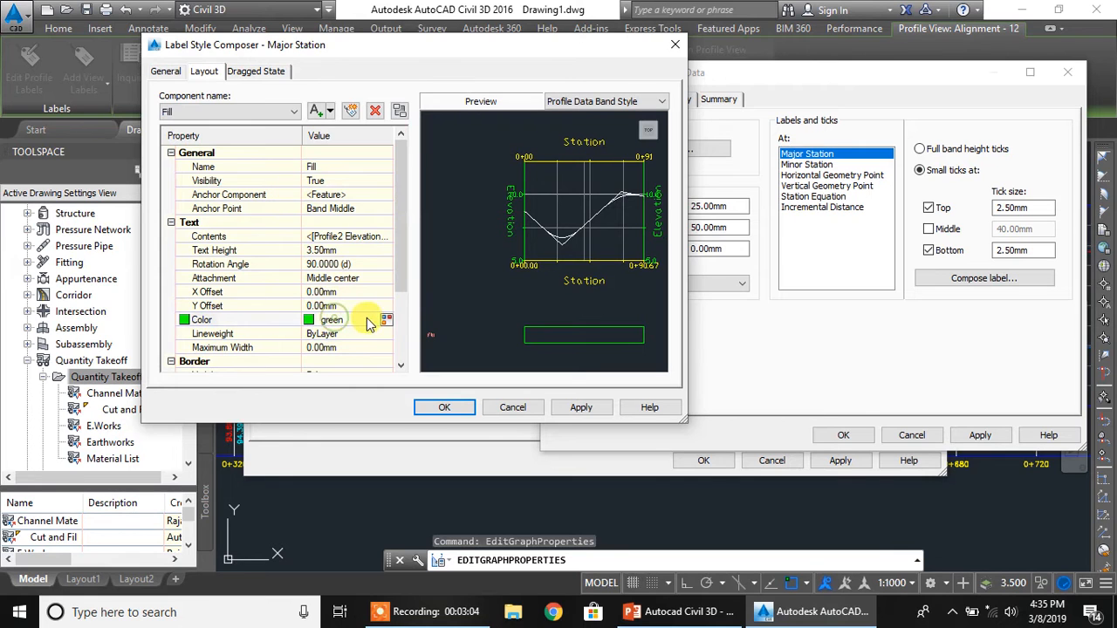
left_click(386, 320)
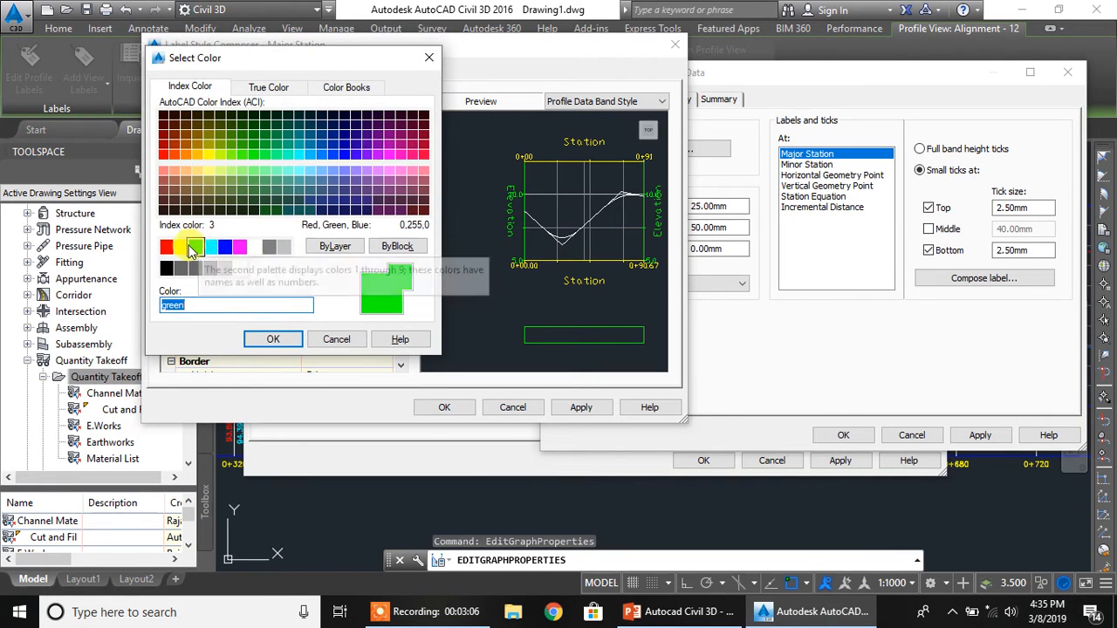
left_click(271, 337)
left_click(441, 408)
left_click(833, 435)
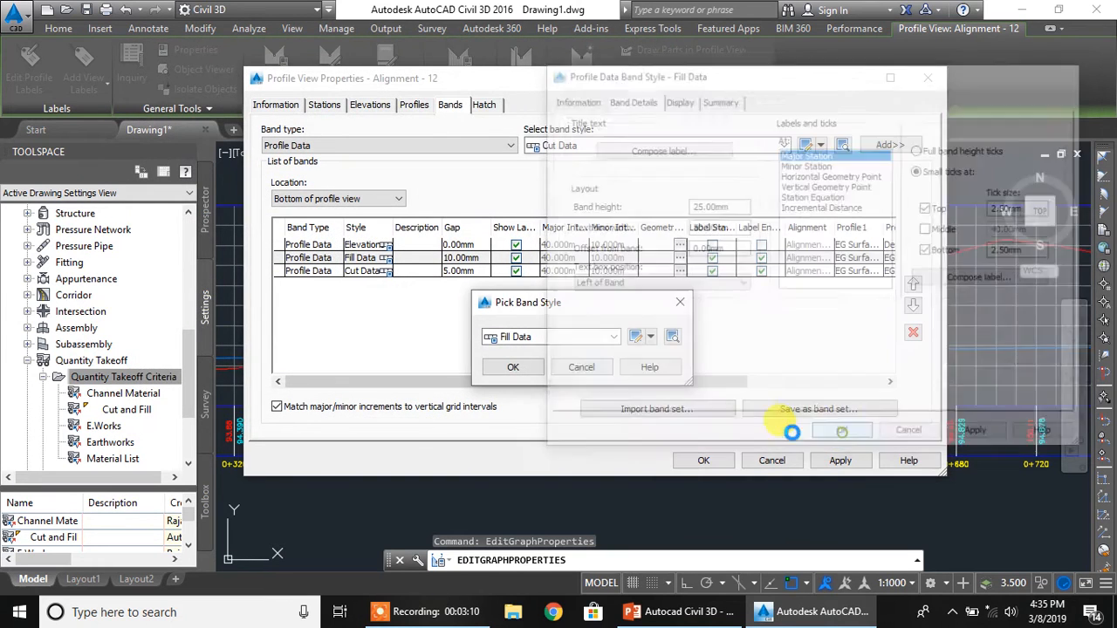
left_click(520, 373)
left_click(840, 460)
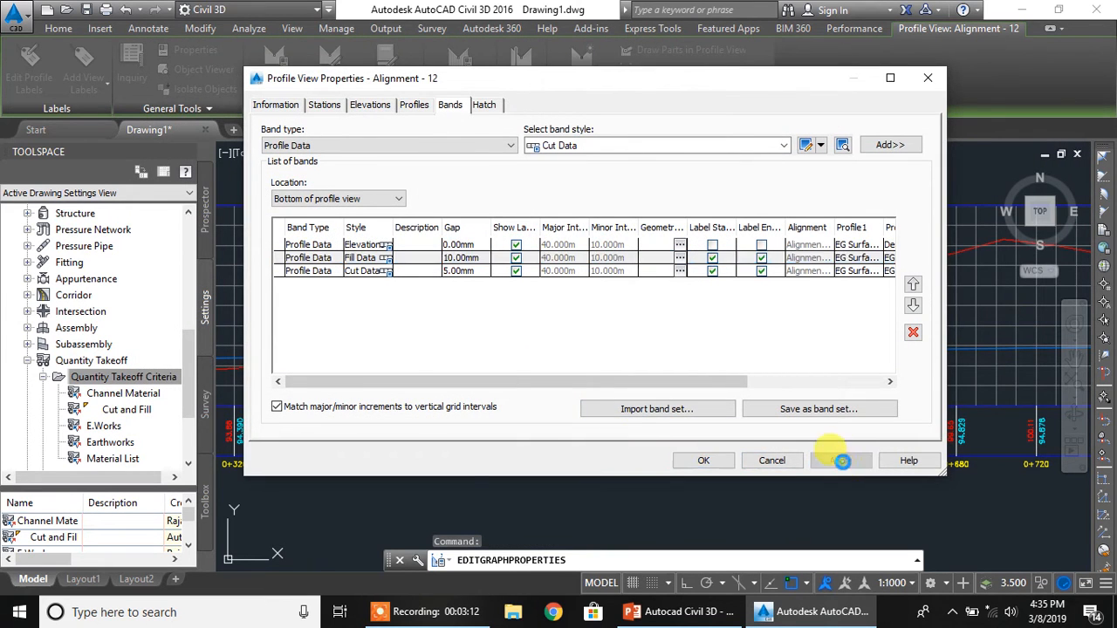
Set Profile2 of the Fill Data band to Design Profile Channel
left_click_drag(379, 381, 610, 352)
left_click(664, 259)
left_click(665, 273)
left_click(721, 258)
left_click(727, 259)
left_click(733, 280)
Set Profile2 of the Cut Data band to Design Profile Channel and apply the profile view properties
left_click(725, 271)
left_click(724, 272)
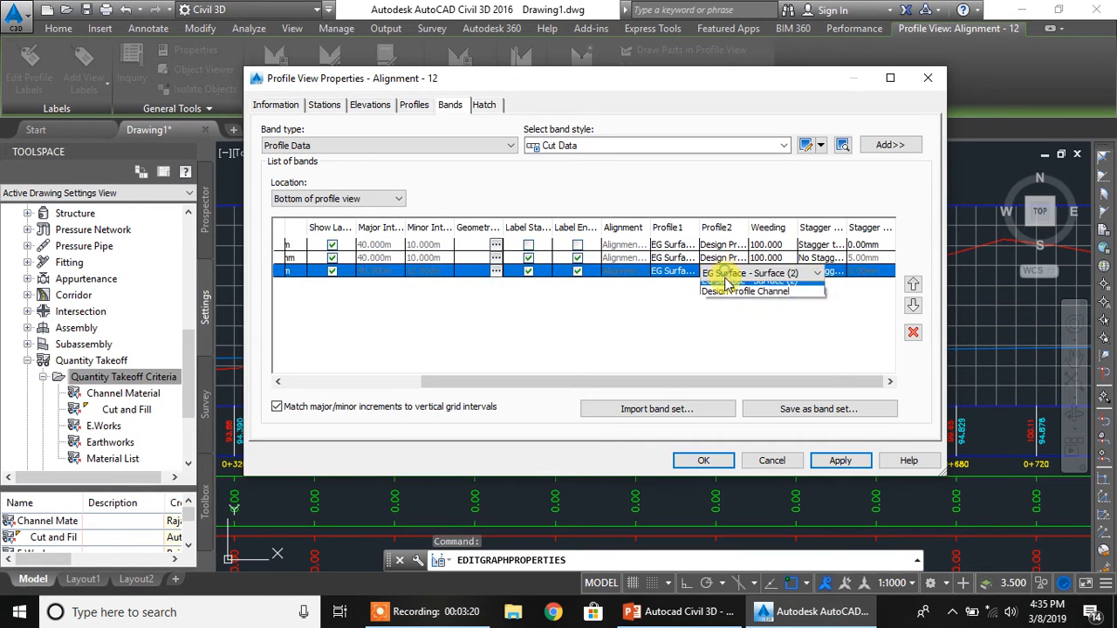
left_click(726, 292)
left_click(841, 460)
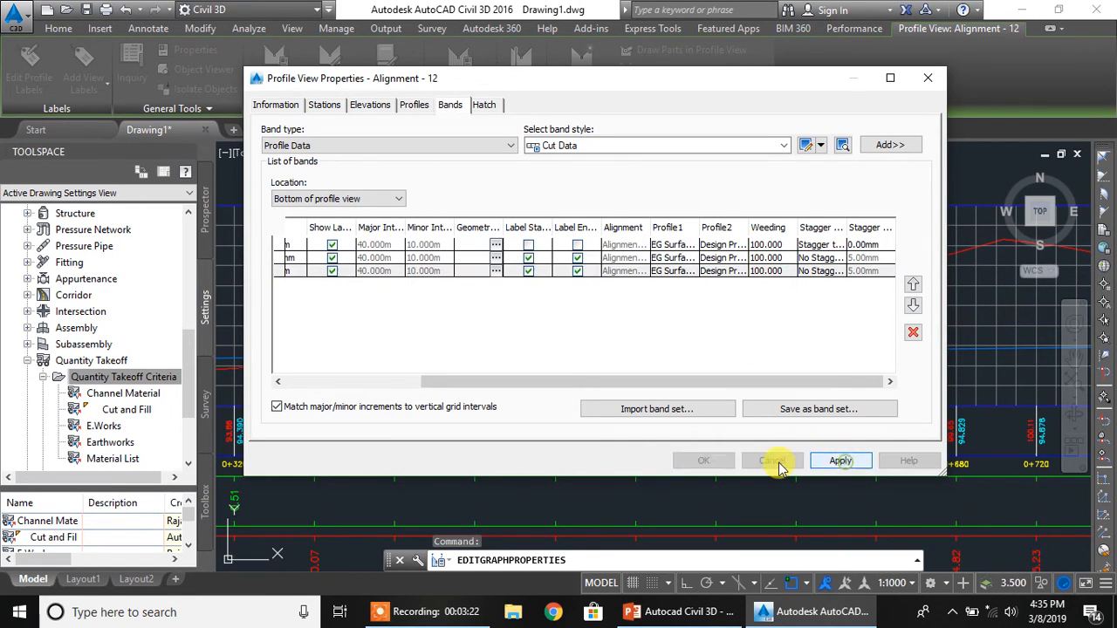
left_click(704, 460)
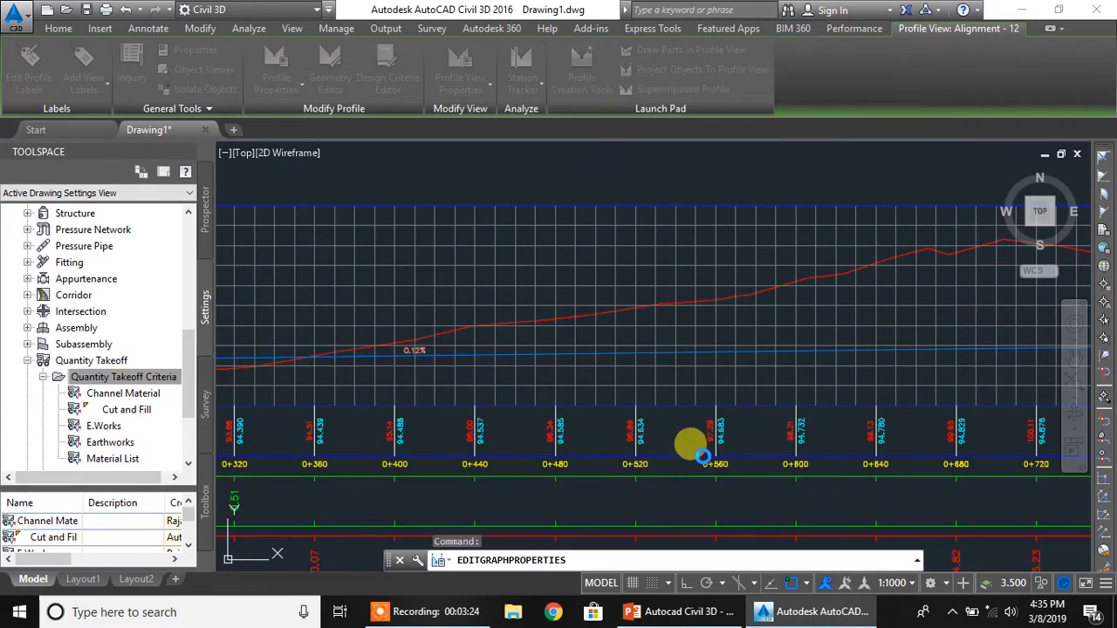
Examine the fill and cut values in the data bands along the profile view
mouse_move(493, 393)
middle_mouse_down()
mouse_move(553, 357)
mouse_move(638, 341)
middle_mouse_up()
mouse_move(373, 438)
middle_mouse_down()
mouse_move(615, 335)
mouse_move(610, 351)
middle_mouse_up()
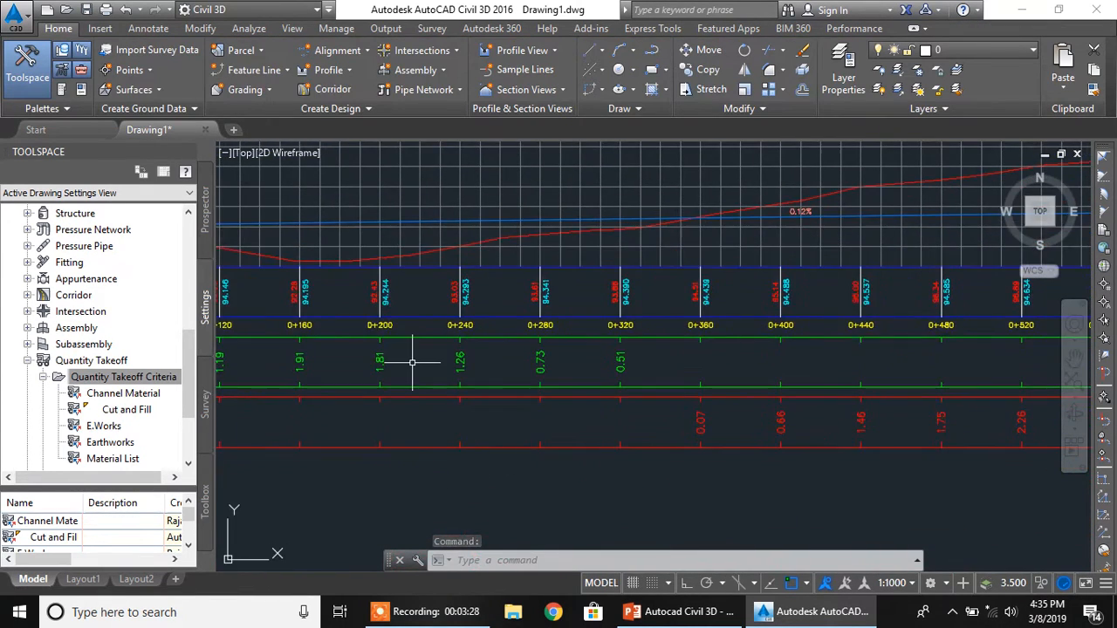
middle_click_drag(412, 362, 474, 404)
middle_click_drag(567, 399, 399, 392)
middle_click_drag(717, 410, 513, 400)
middle_click_drag(828, 447, 672, 462)
middle_click_drag(687, 385, 673, 432)
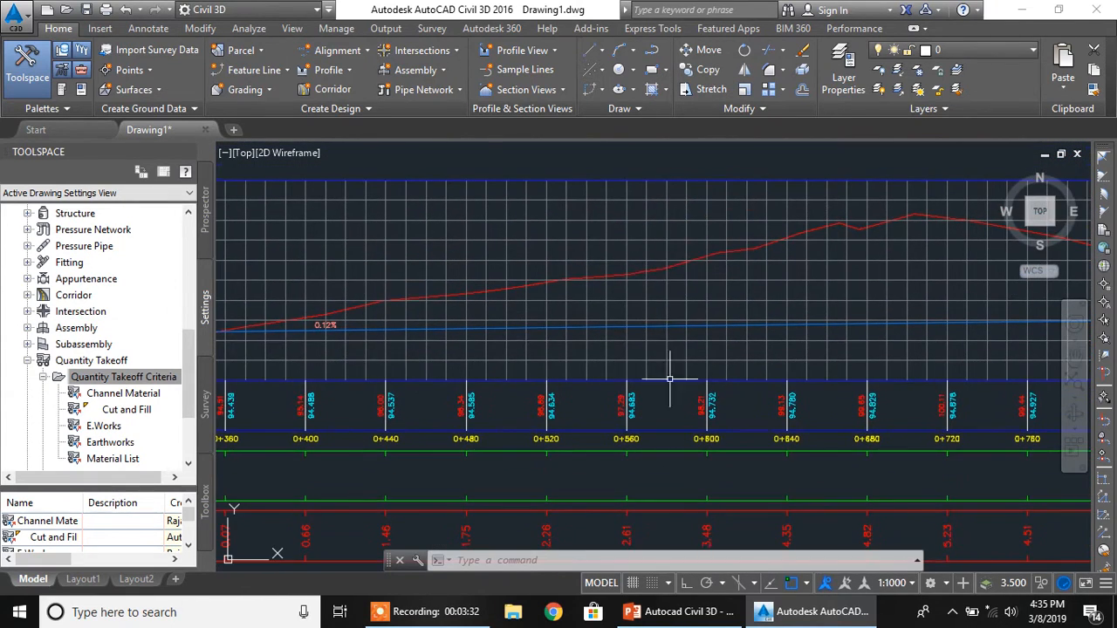
Add a cut area hatch and a fill area hatch between EG Surface - Surface (2) and Design Profile Channel in the profile view
left_click(619, 218)
right_click(608, 222)
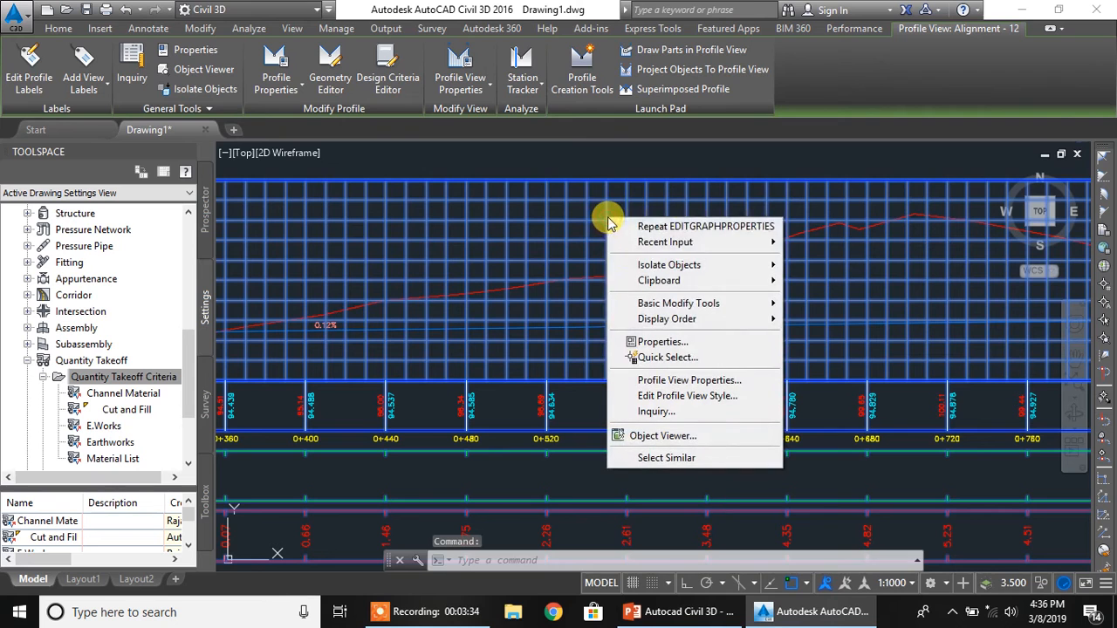
left_click(663, 380)
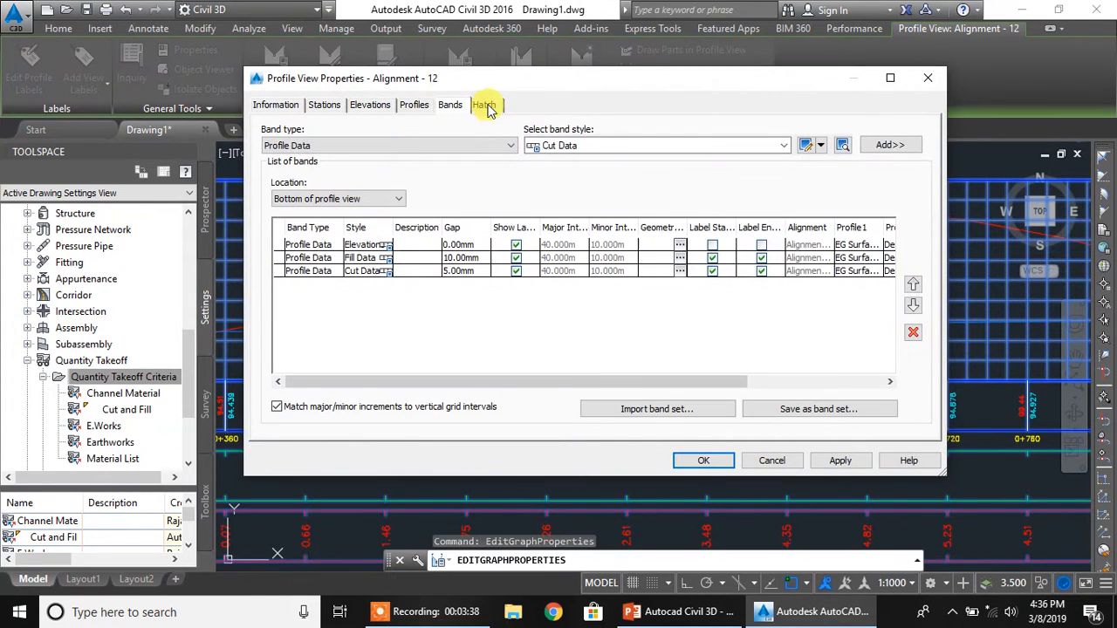
left_click(483, 104)
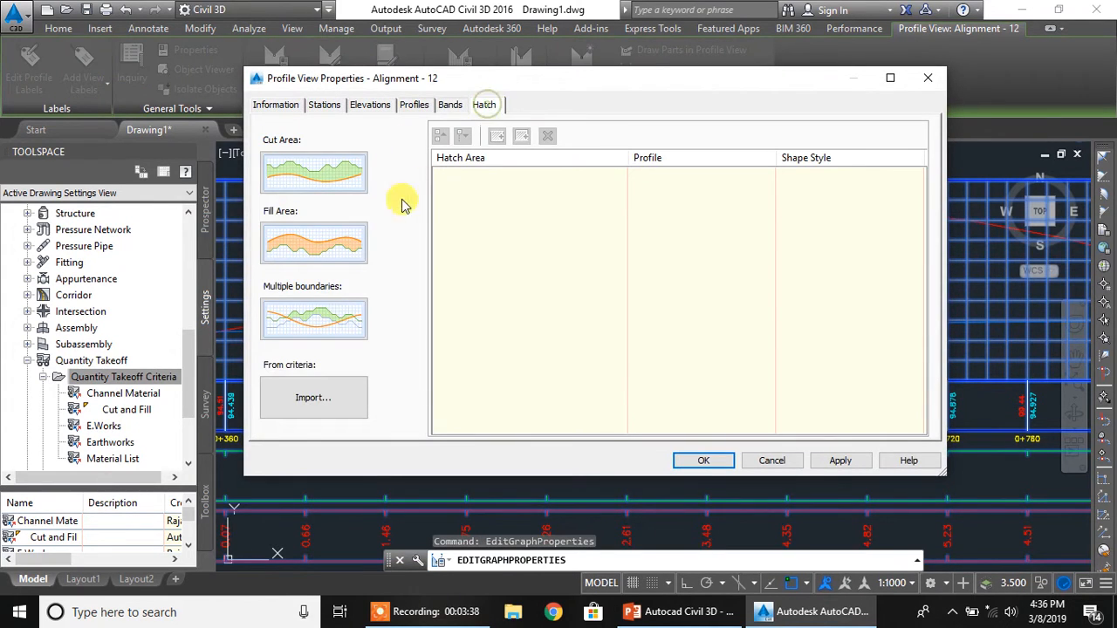
left_click(325, 179)
left_click(319, 244)
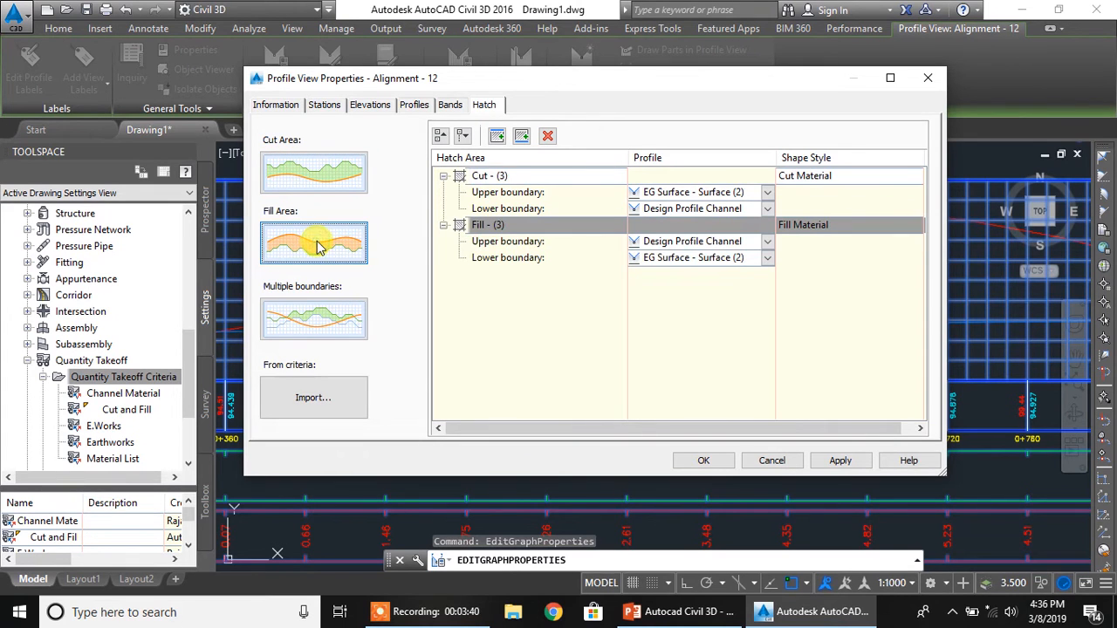
left_click(841, 461)
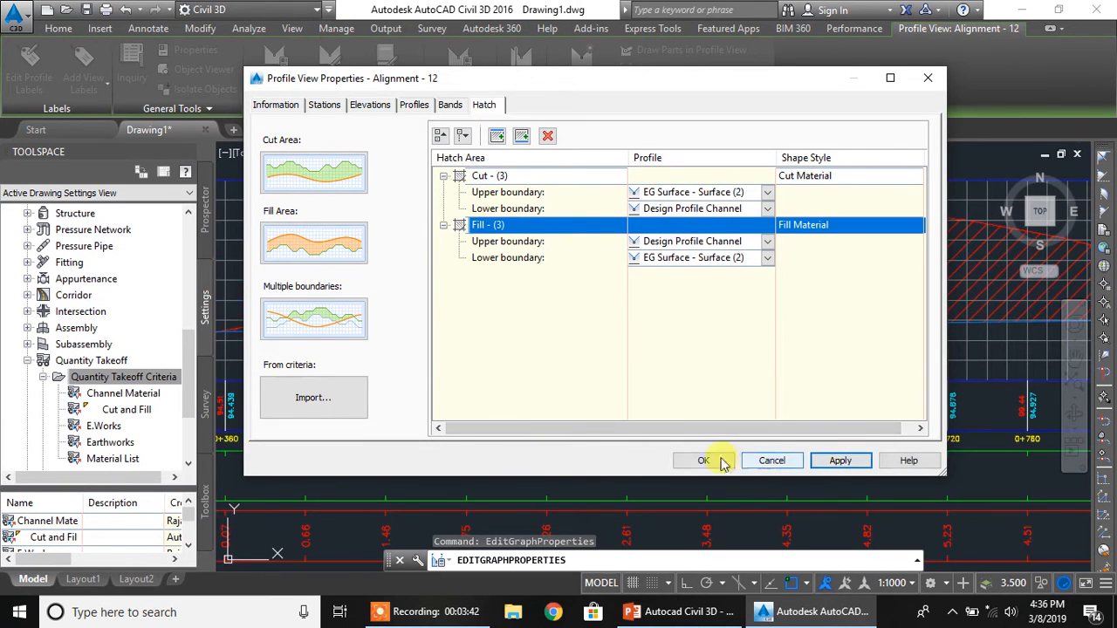
left_click(704, 461)
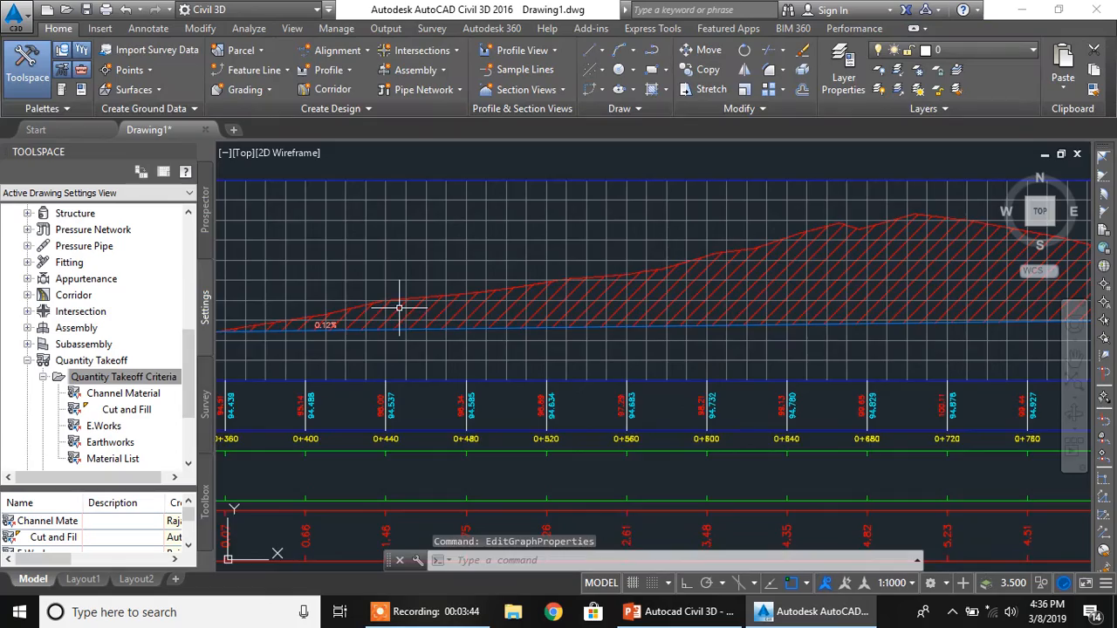
Examine the cut and fill hatching against the band values along the whole profile view
scroll(398, 307, "down", 5)
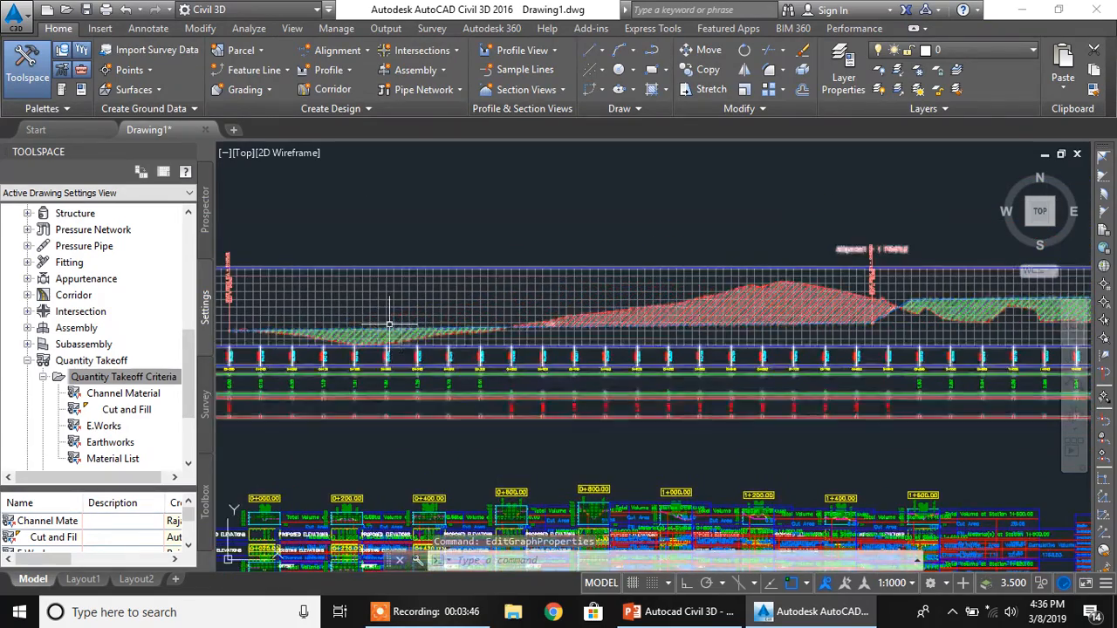
middle_click_drag(386, 328, 440, 326)
middle_click_drag(579, 313, 420, 346)
middle_click_drag(692, 343, 633, 367)
scroll(768, 367, "up", 5)
middle_click_drag(711, 327, 559, 361)
middle_click_drag(742, 353, 652, 358)
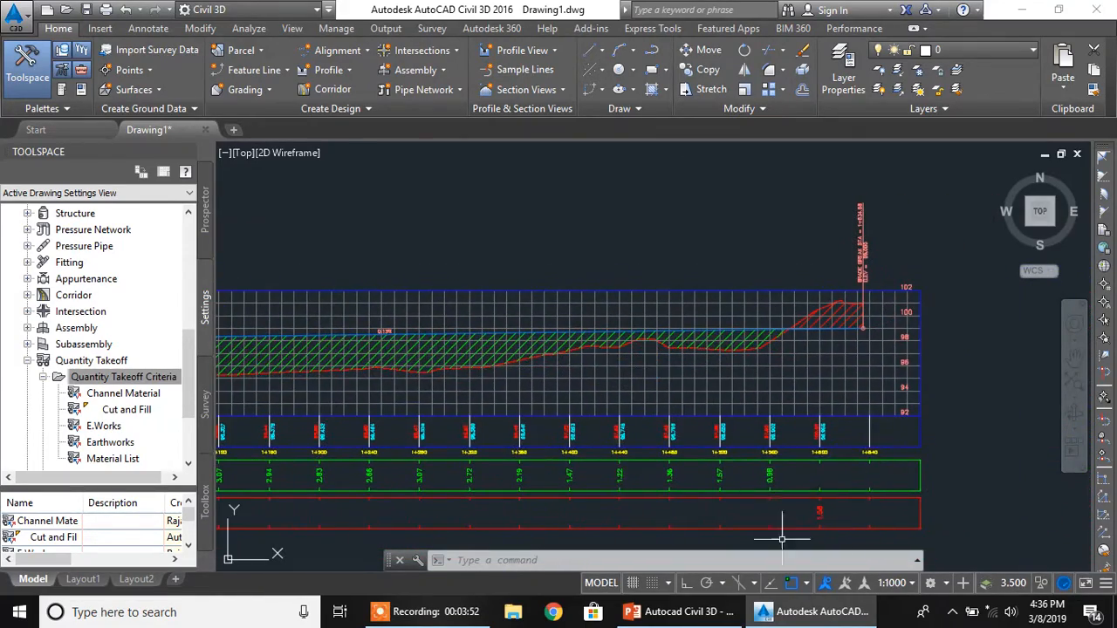
mouse_move(583, 367)
middle_mouse_down()
mouse_move(793, 349)
mouse_move(805, 362)
middle_mouse_up()
middle_click_drag(545, 361, 737, 360)
middle_click_drag(358, 368, 750, 353)
middle_click_drag(411, 340, 563, 329)
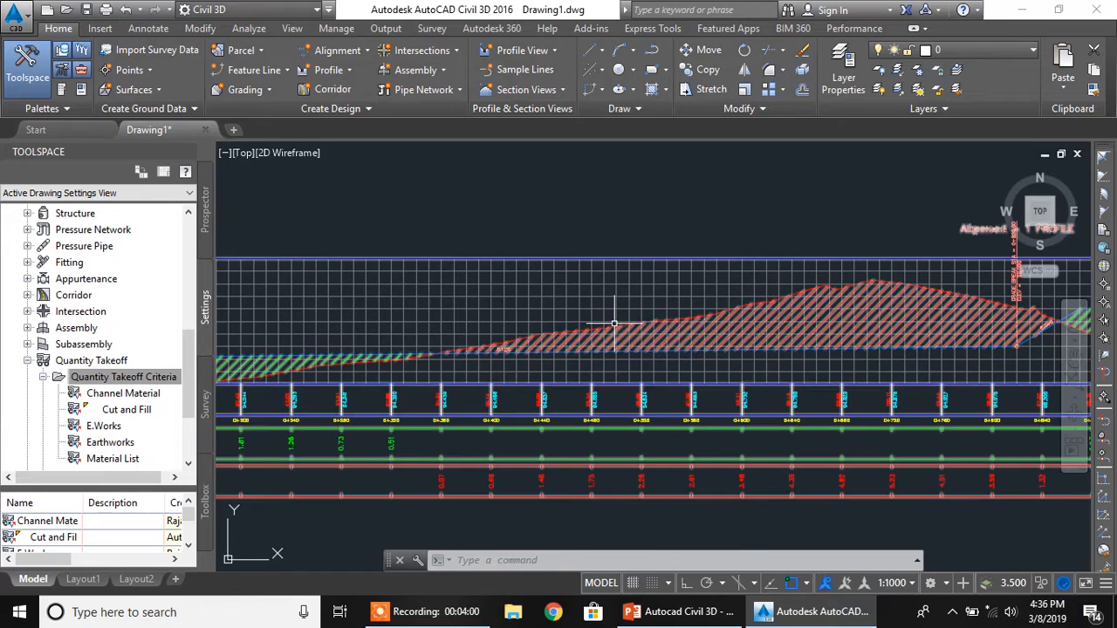
Set the drawing's annotation scale to 1:250
mouse_move(615, 324)
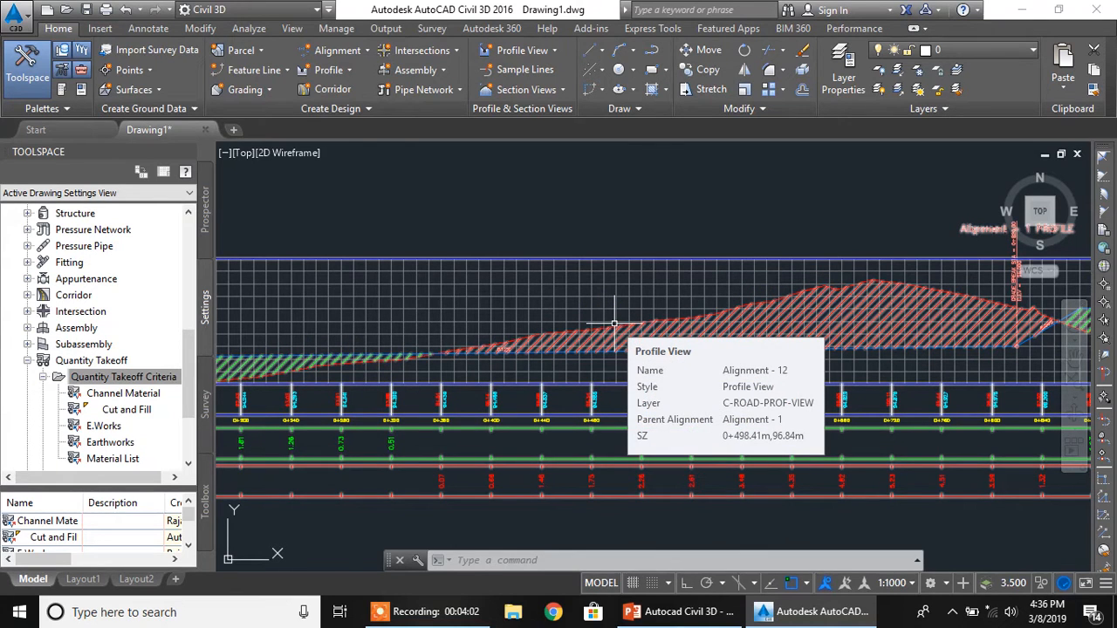
left_click(916, 586)
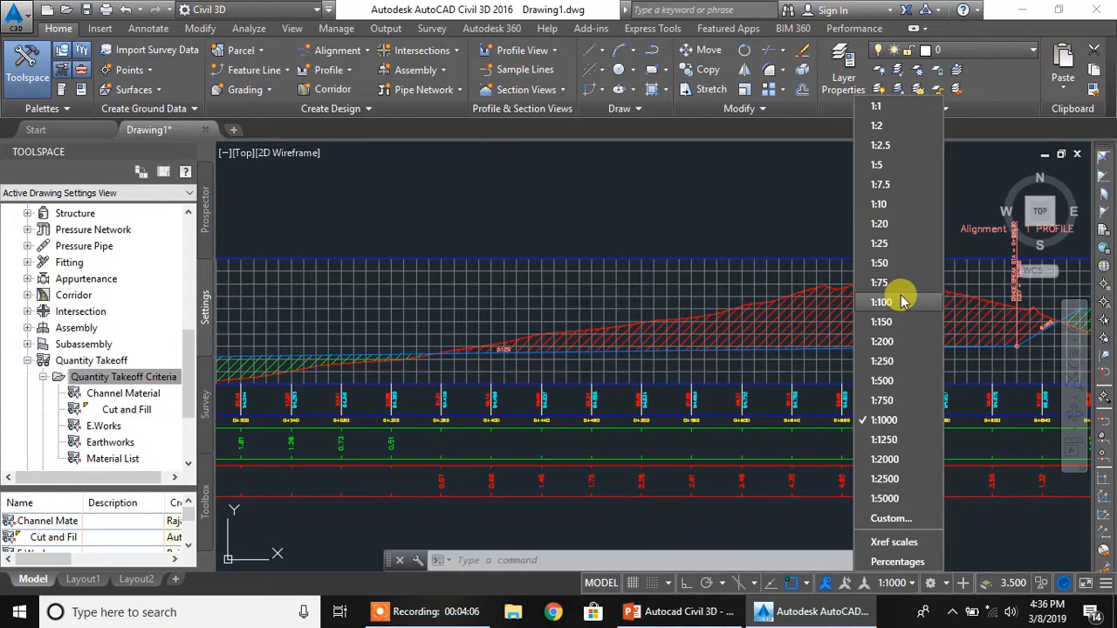
left_click(883, 342)
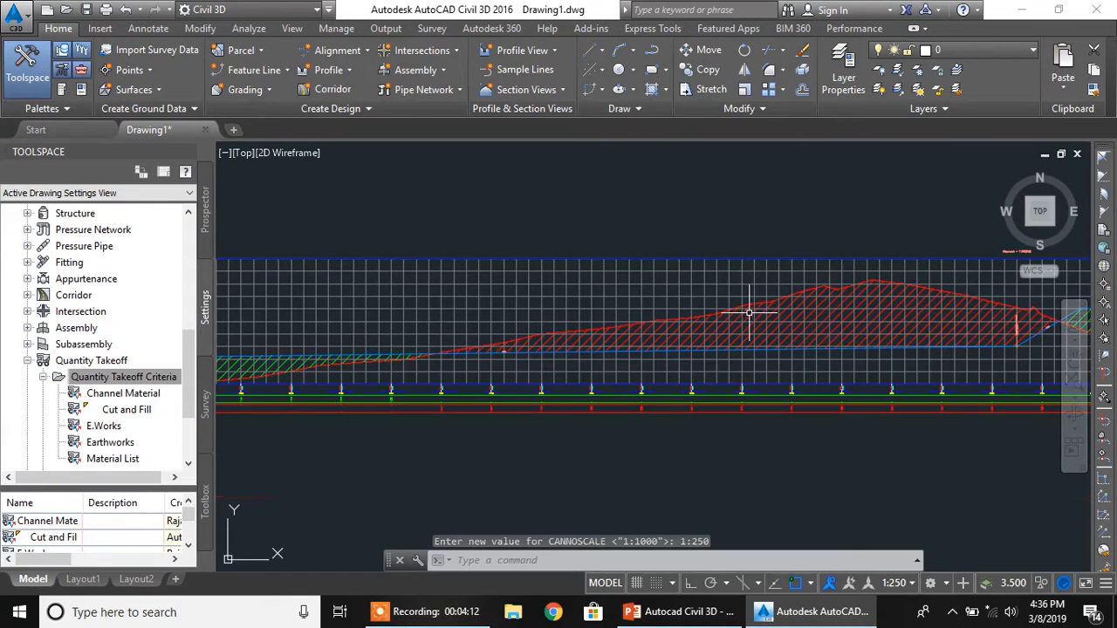
Examine the section views below the profile, focusing on the bands and volume tables at station 0+020.00
mouse_move(700, 278)
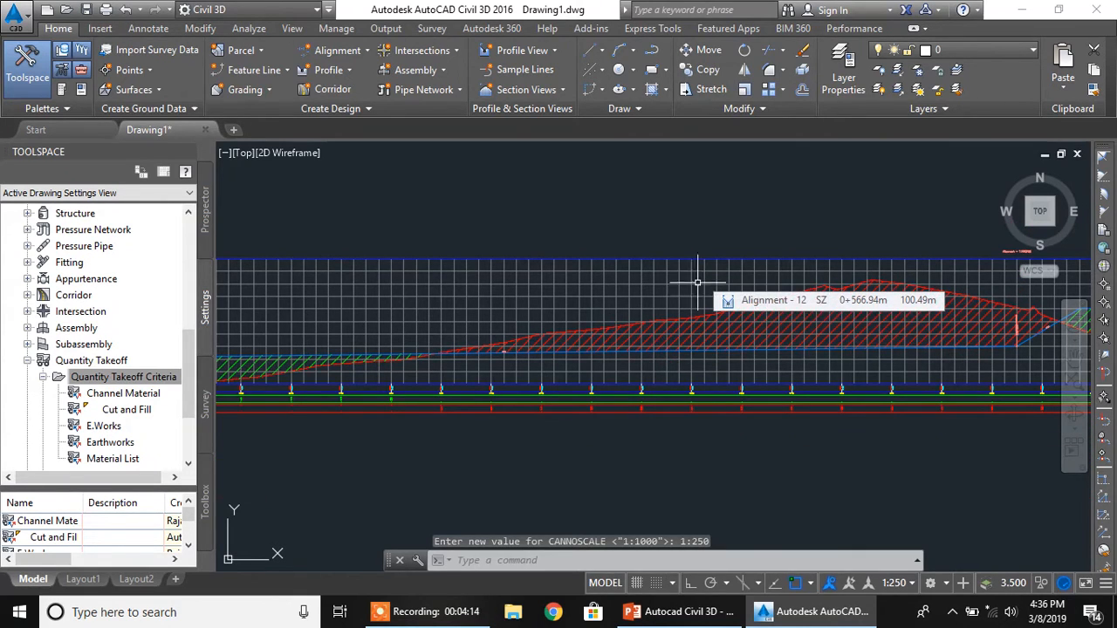
middle_click_drag(644, 439, 688, 287)
scroll(687, 287, "up", 2)
scroll(651, 362, "down", 4)
middle_click_drag(503, 548, 601, 384)
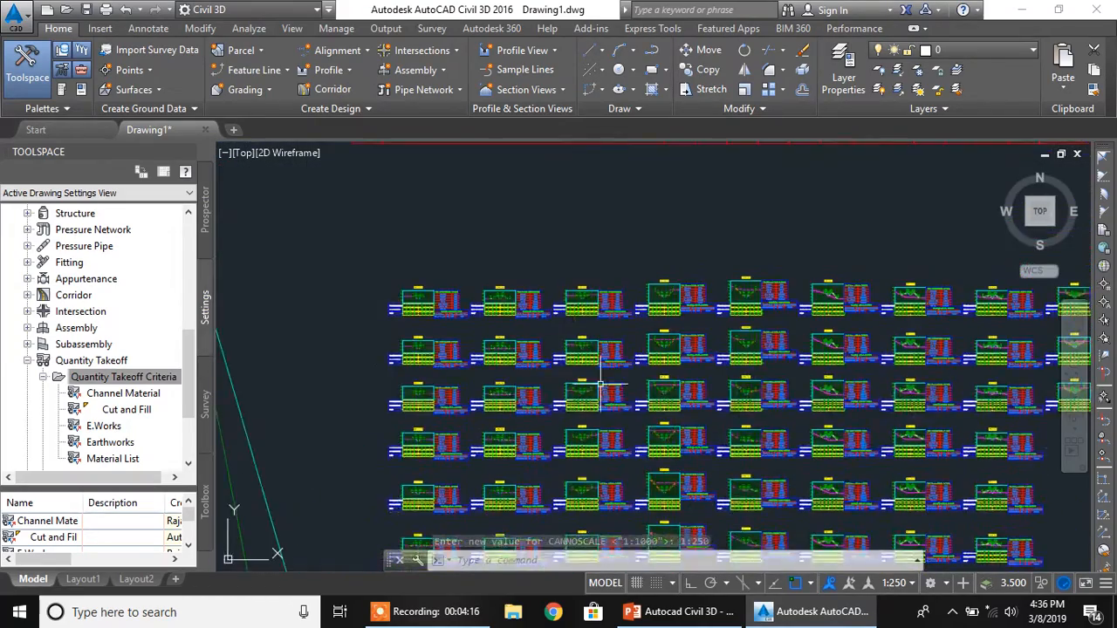
scroll(461, 250, "up", 6)
scroll(372, 216, "up", 1)
middle_click_drag(372, 215, 581, 274)
scroll(535, 264, "up", 2)
scroll(563, 298, "down", 2)
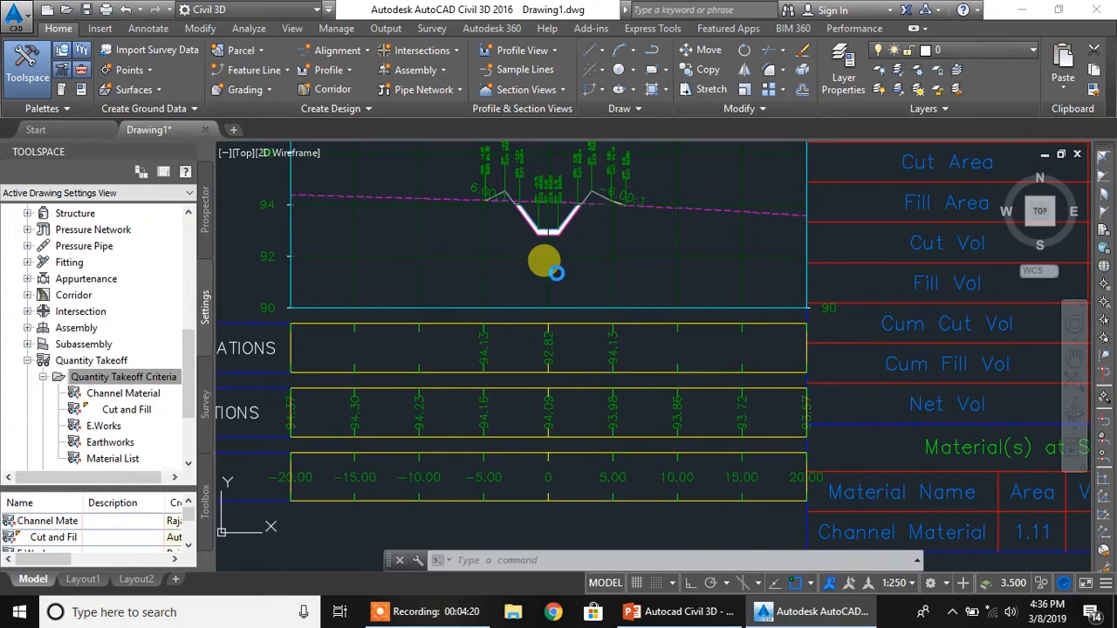
scroll(353, 360, "down", 4)
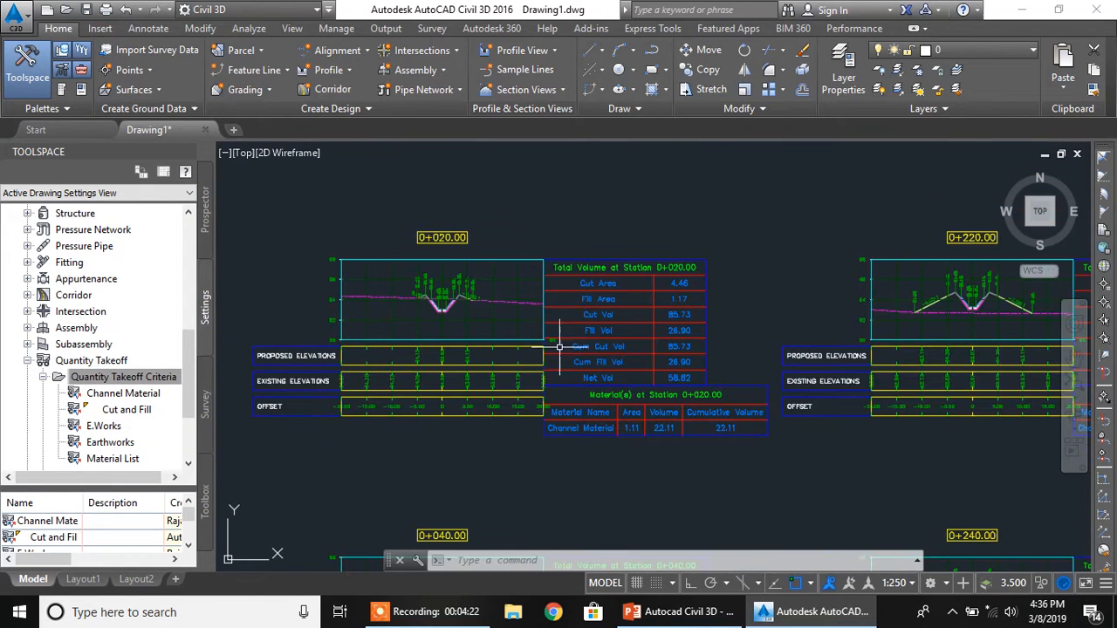
scroll(450, 375, "up", 2)
scroll(419, 397, "down", 2)
middle_click_drag(441, 401, 461, 401)
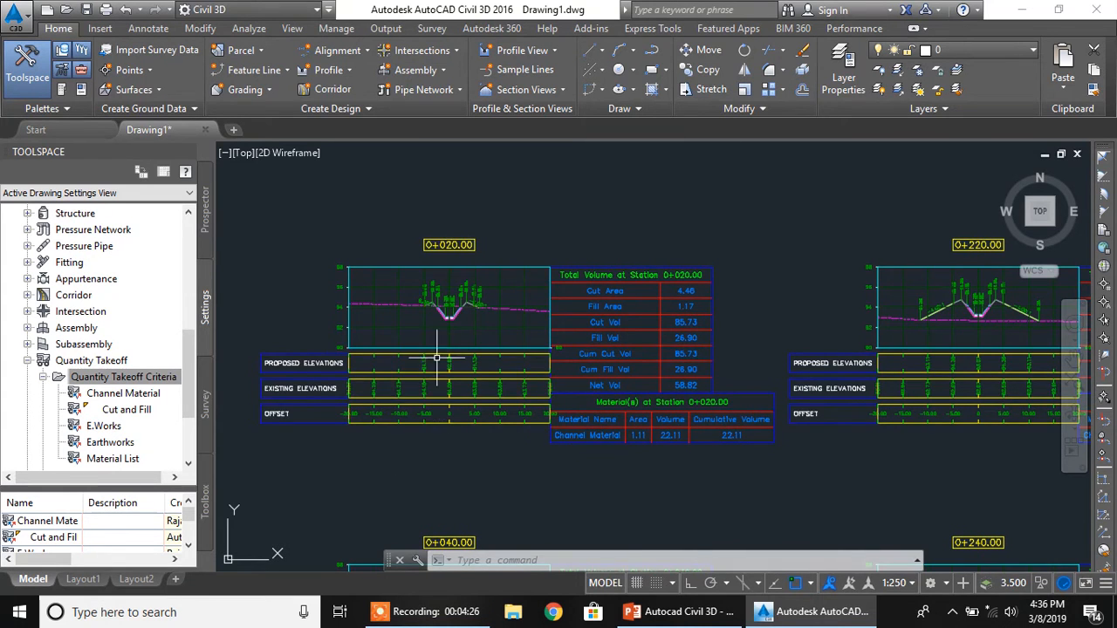
scroll(402, 325, "up", 2)
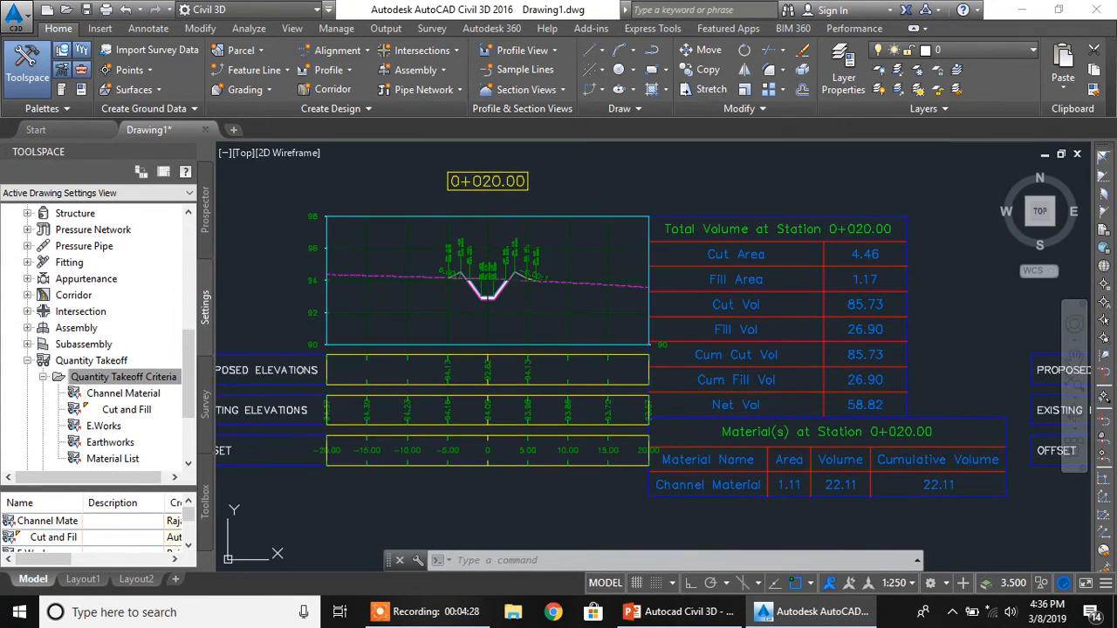
left_click(403, 246)
right_click(403, 245)
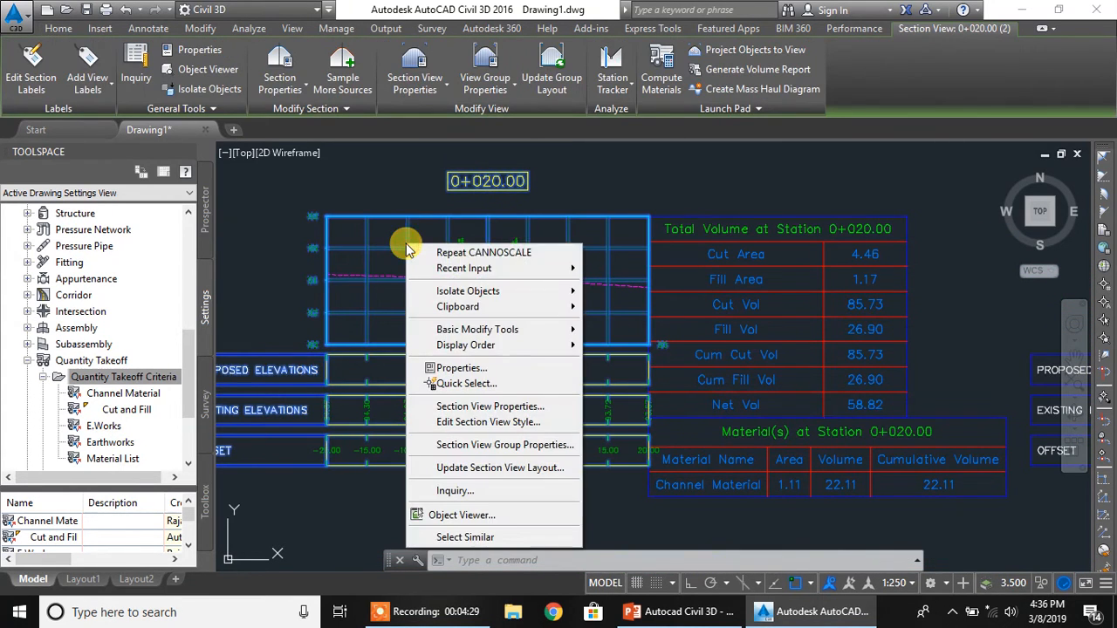
left_click(467, 406)
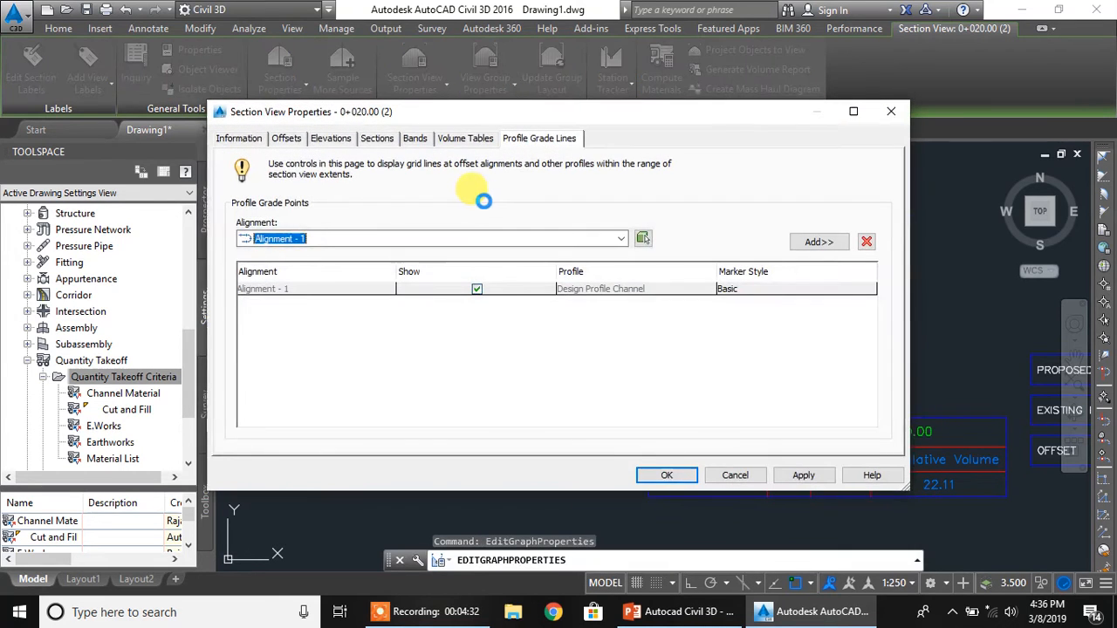
left_click(732, 474)
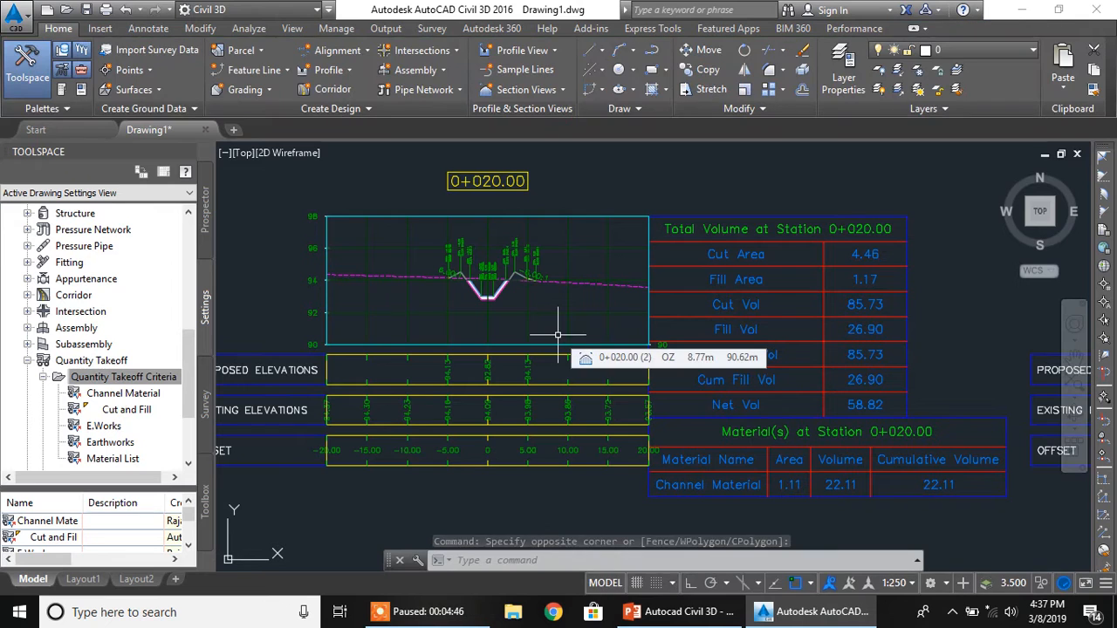
Open the band set of Section View Group - 1 for editing from the group properties of section view 0+020.00
left_click(406, 255)
right_click(407, 255)
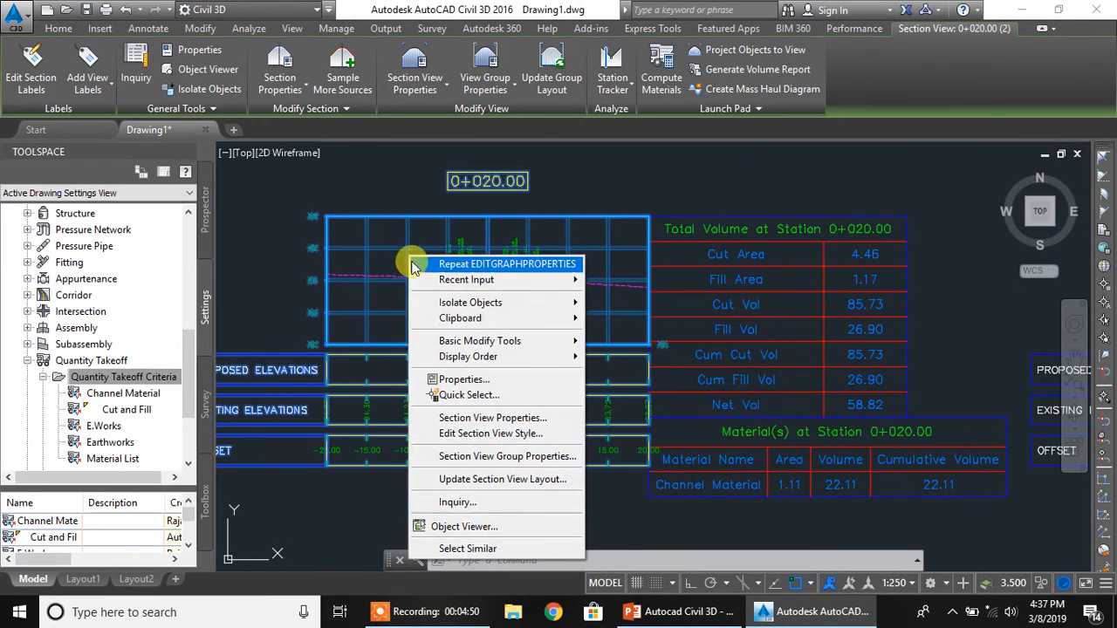
left_click(473, 455)
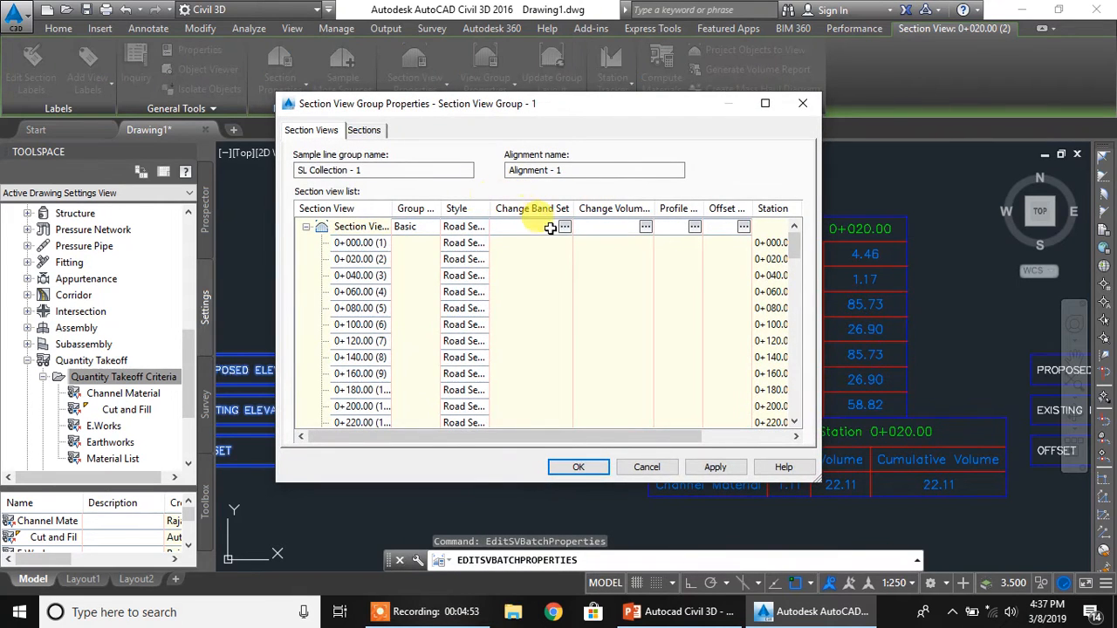
left_click(562, 226)
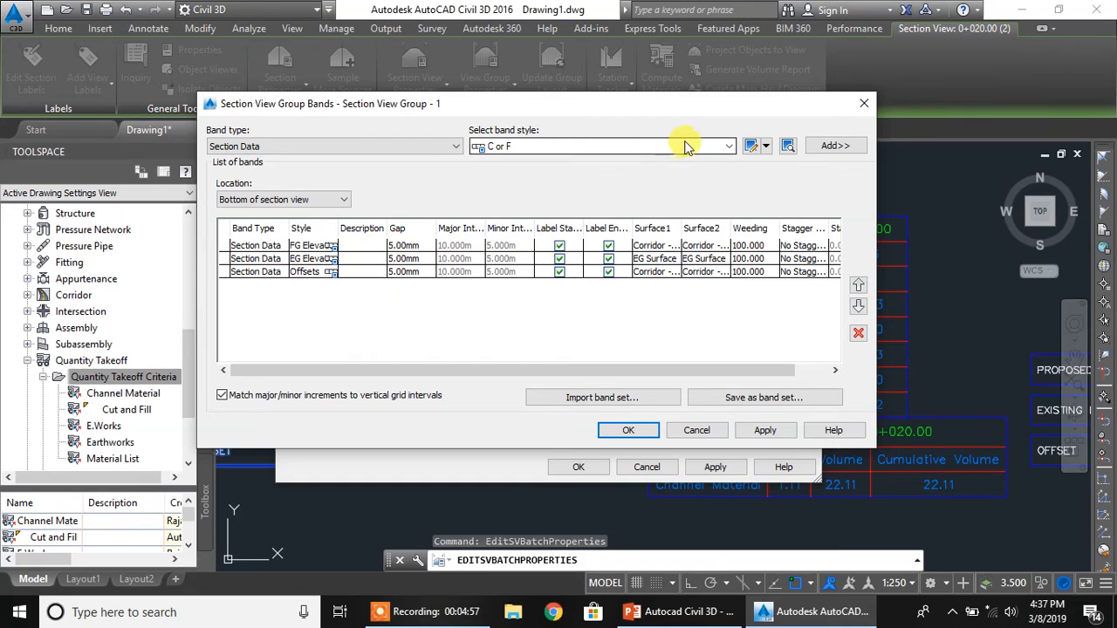
Copy the FG Elevations section data band style and name the copy CUT OR FILL DATA
left_click(729, 146)
left_click(531, 188)
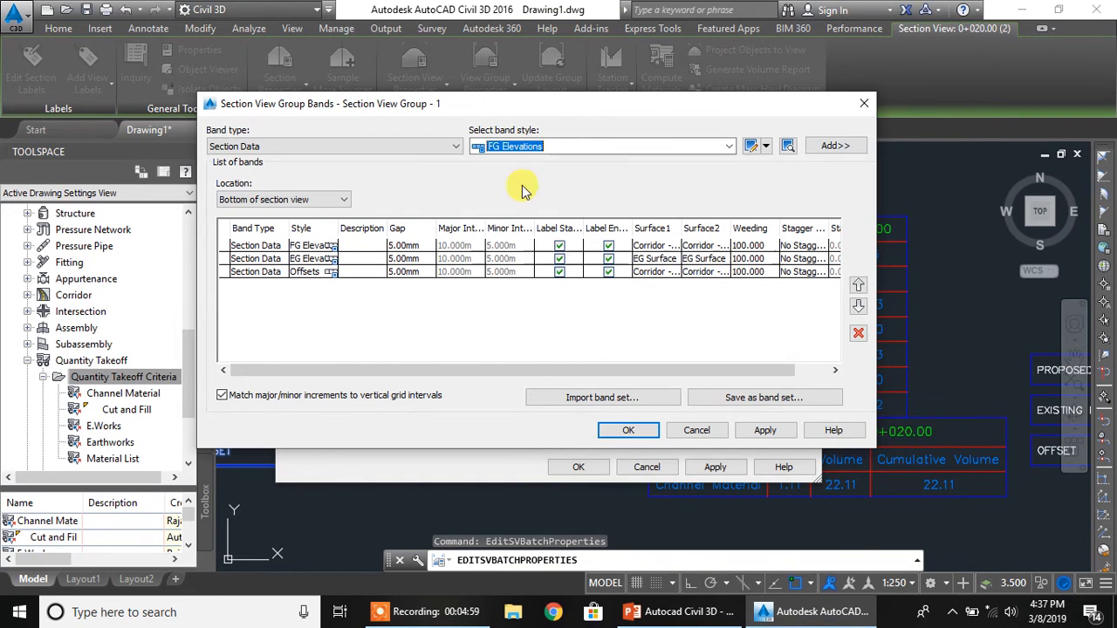
left_click(766, 147)
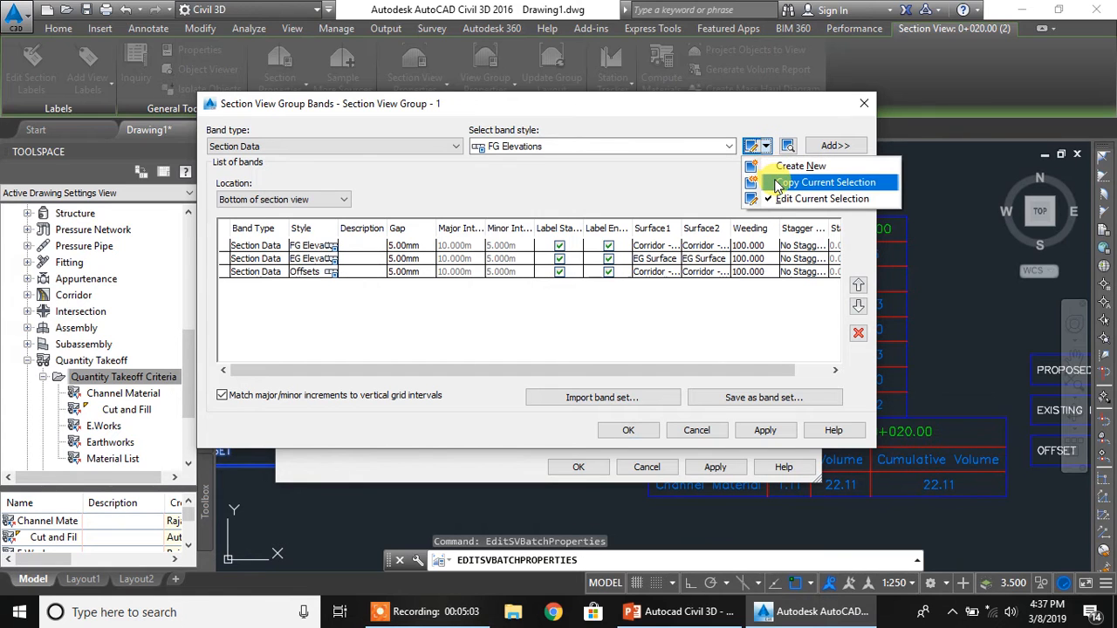
left_click(777, 184)
left_click(389, 152)
triple_click(435, 153)
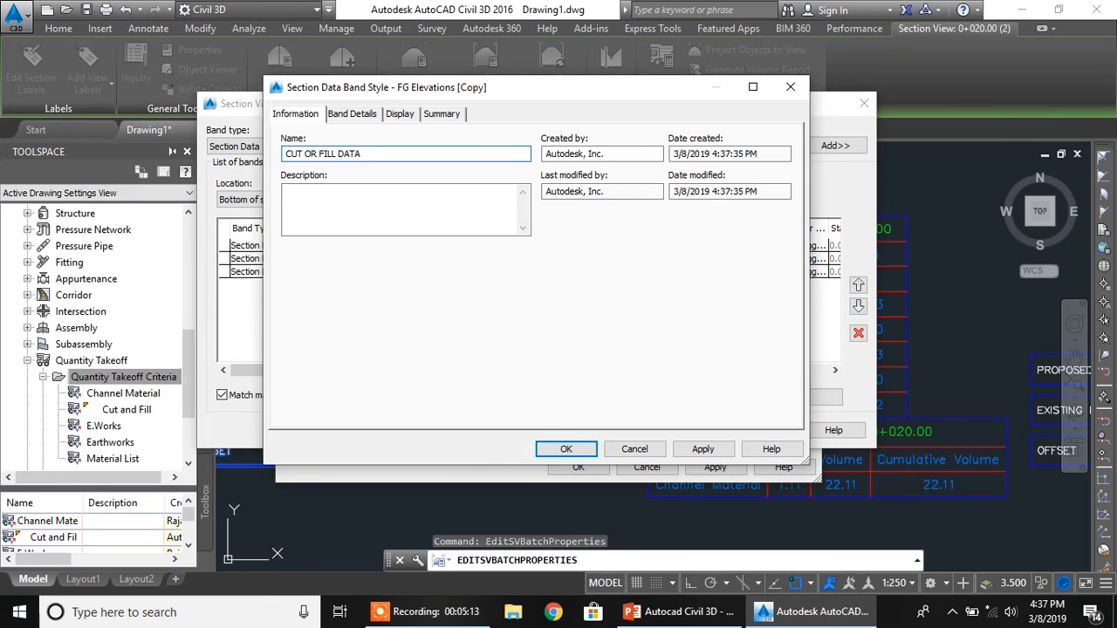
Change the band title text of the CUT OR FILL DATA style to CUT OR FILL DATA
left_click(358, 116)
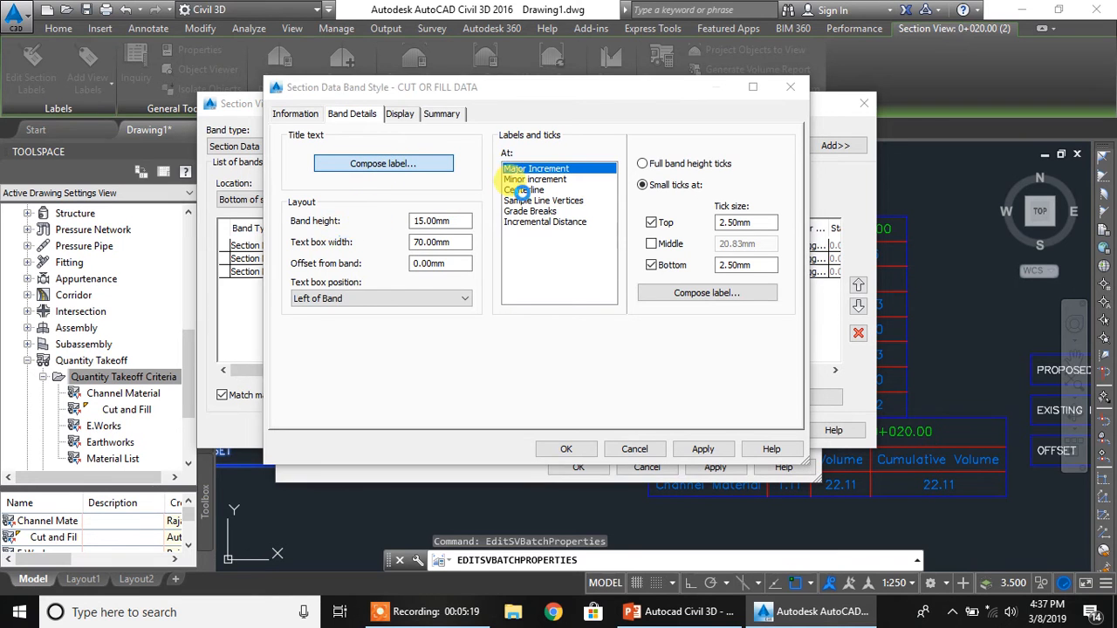
left_click(424, 163)
left_click(354, 235)
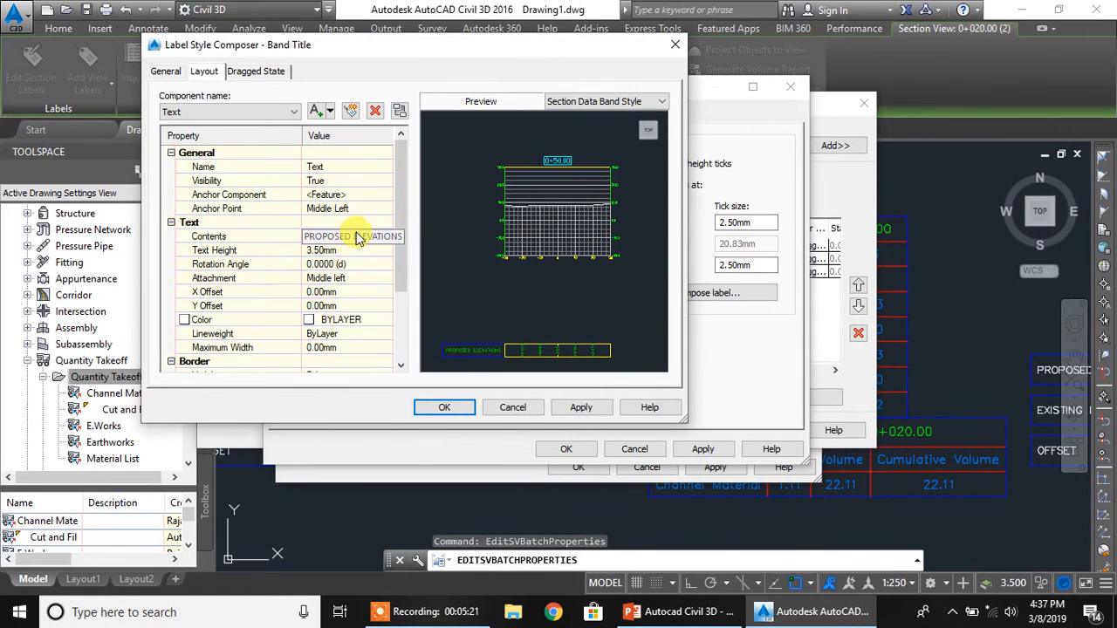
left_click(386, 236)
left_click(376, 103)
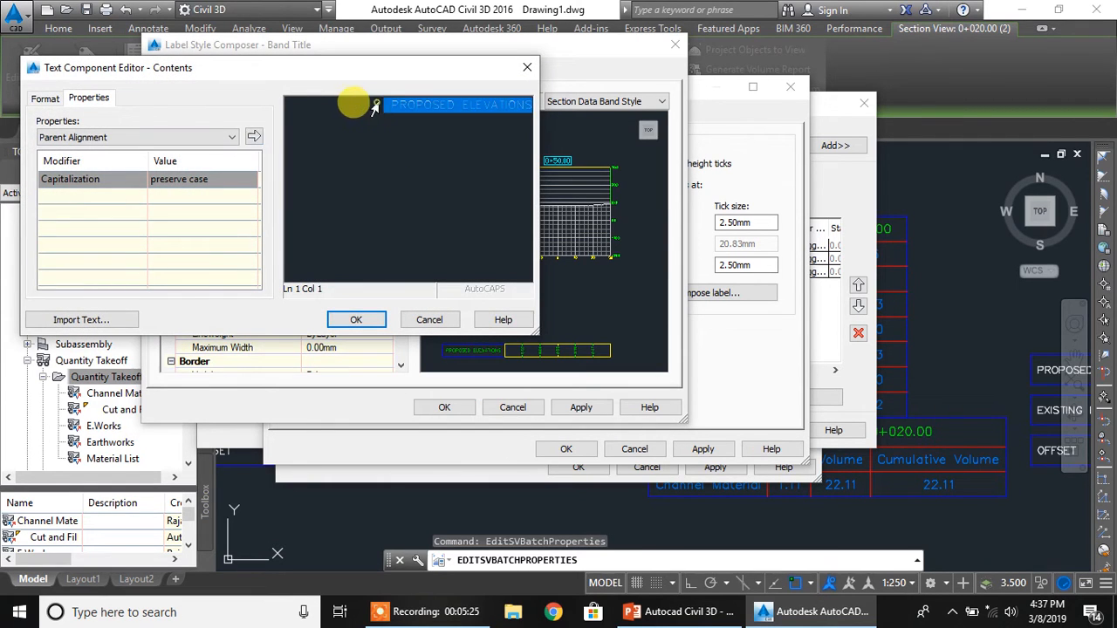
type("CUT OR FILL DATA")
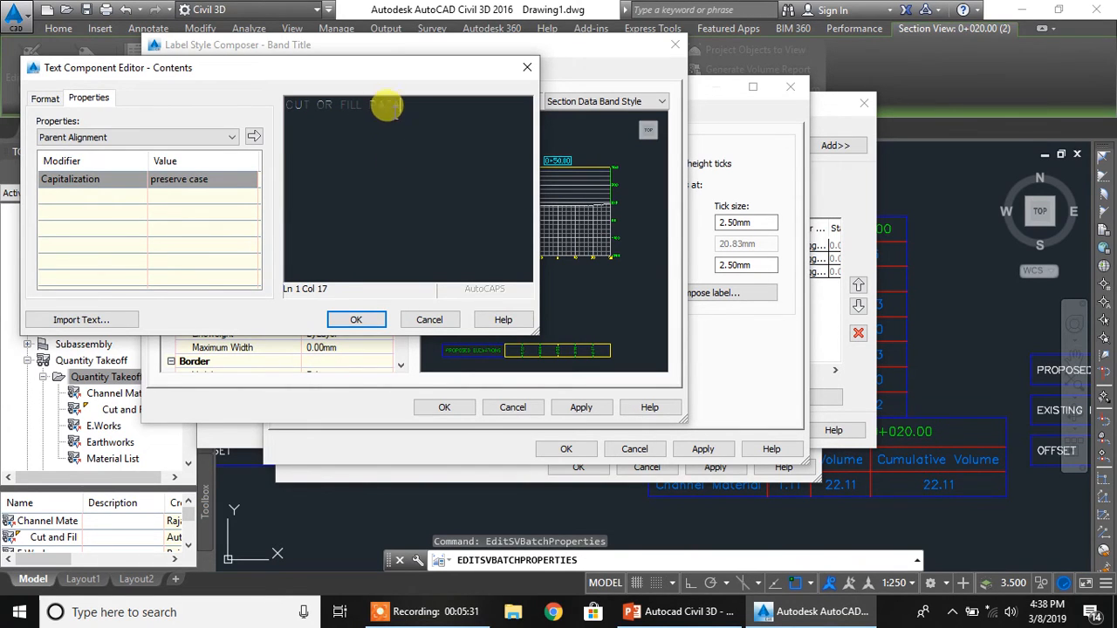
left_click(356, 321)
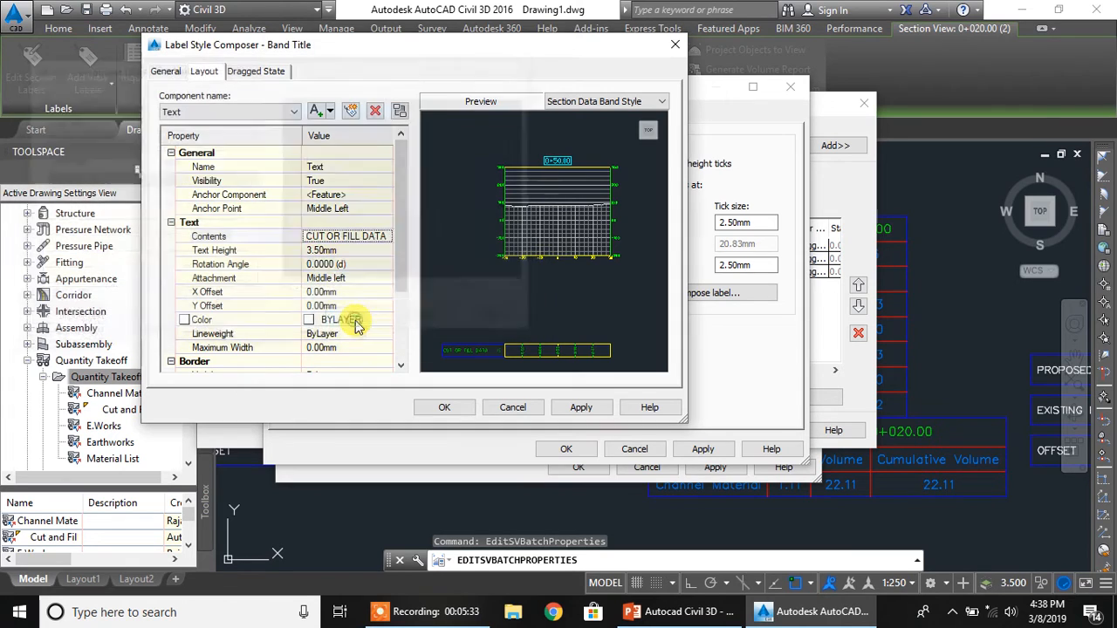
Set the band title's X offset to 5 mm and accept the title label changes
left_click(321, 294)
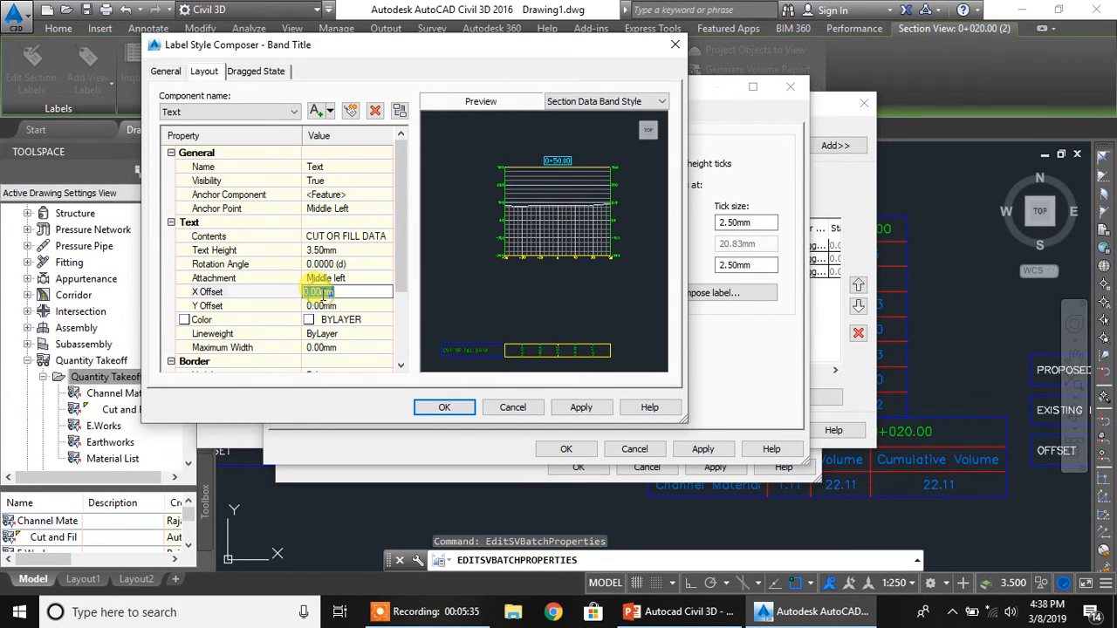
type("5")
left_click(323, 305)
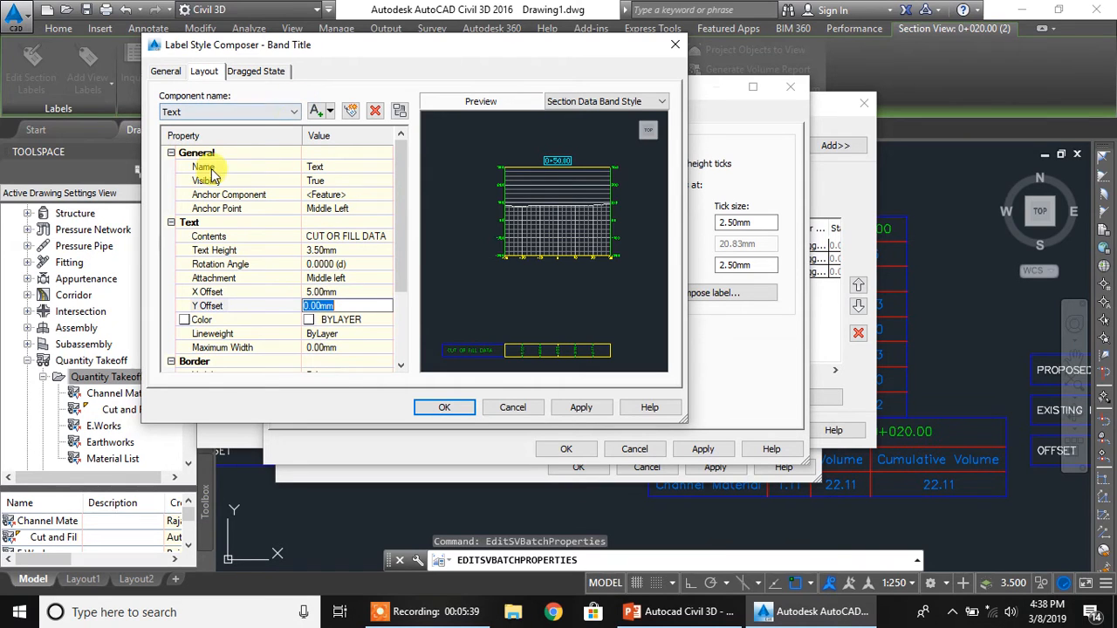
left_click(567, 407)
left_click(449, 406)
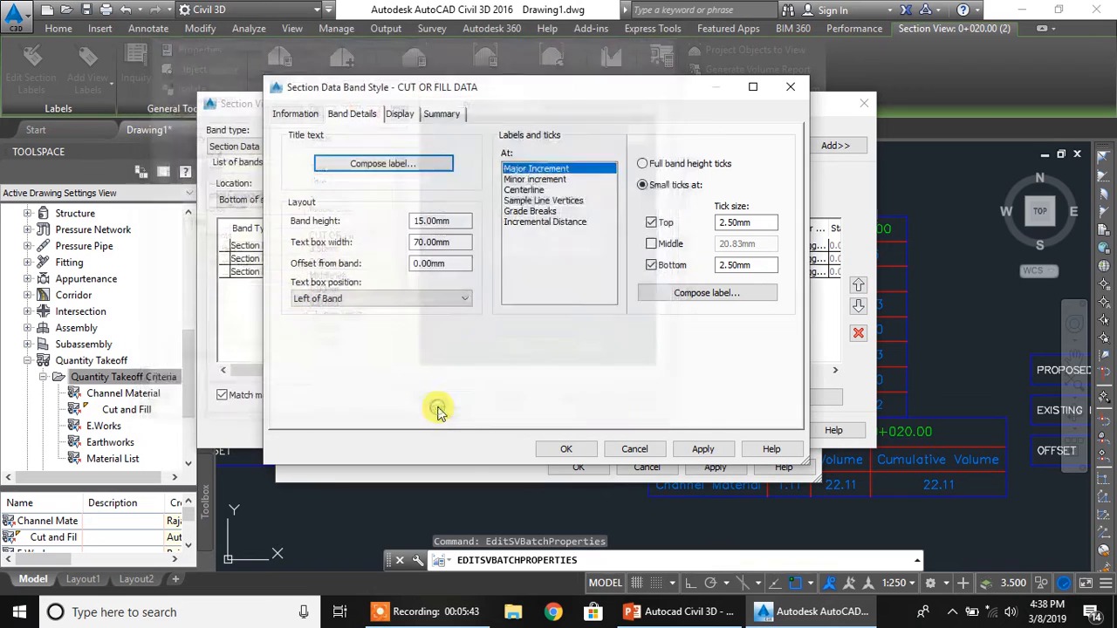
Replace the Major Increment label contents with the Section1 Elevation Minus Section2 Elevation property
left_click(714, 291)
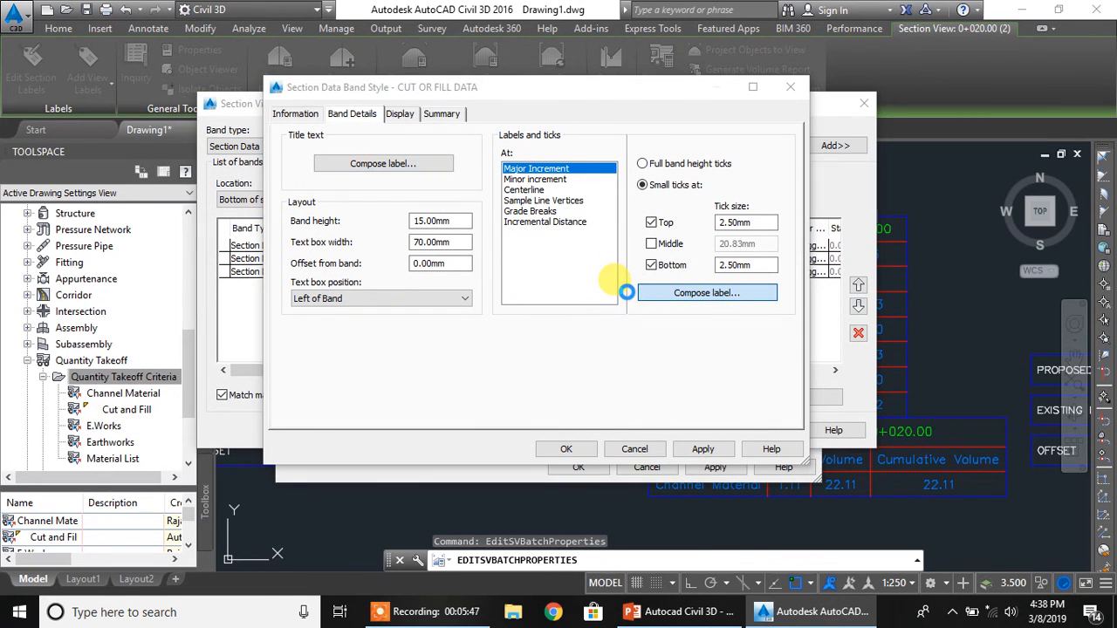
left_click(339, 238)
left_click(386, 237)
left_click(399, 117)
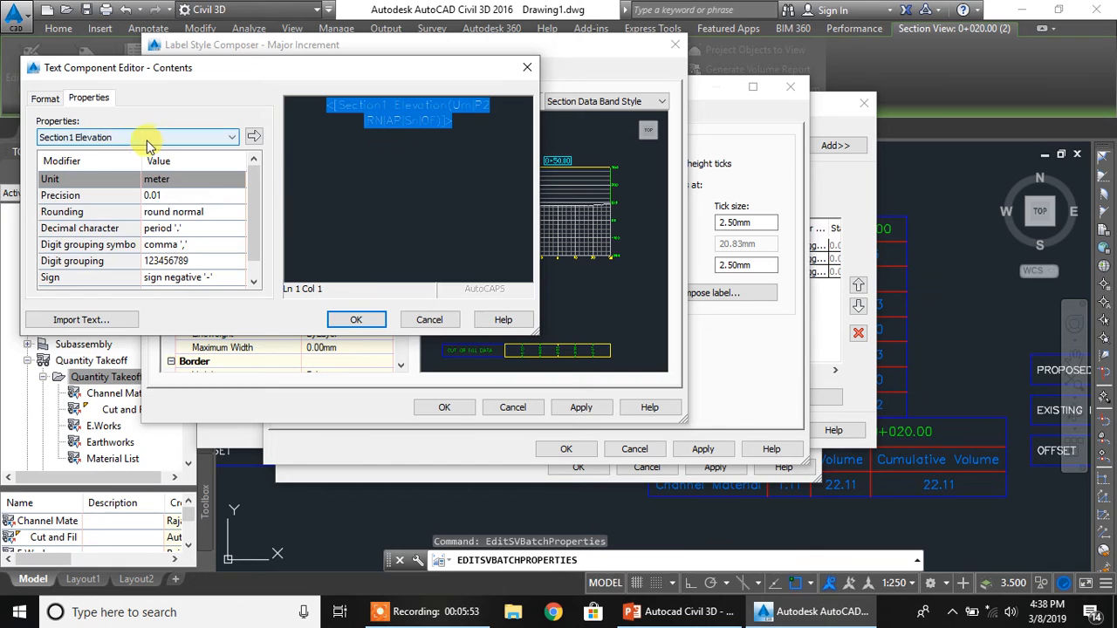
left_click(180, 138)
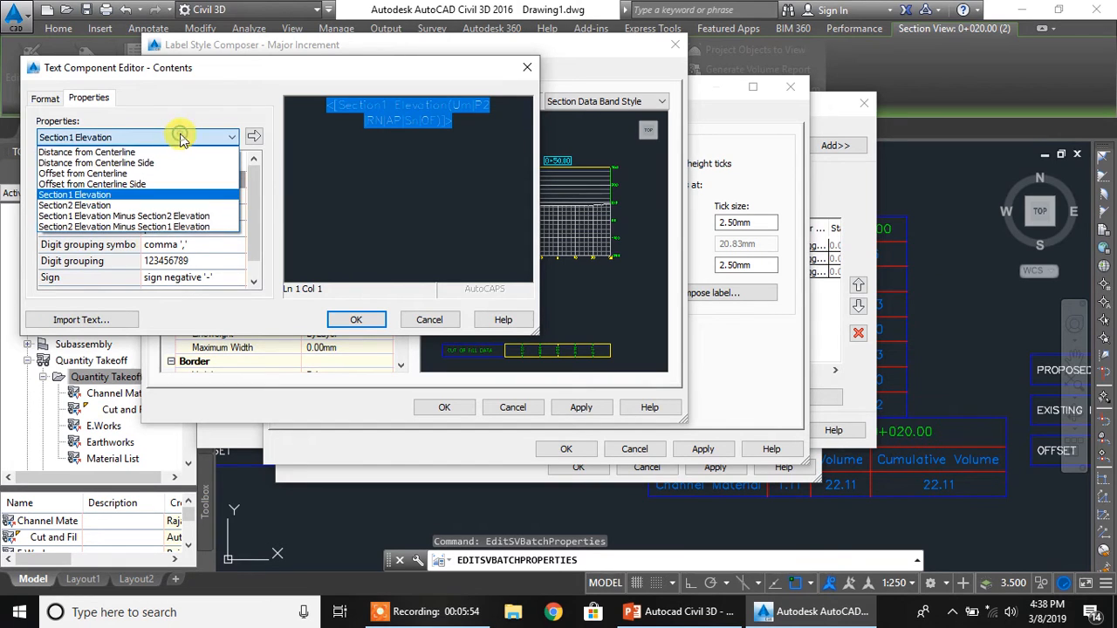
left_click(107, 215)
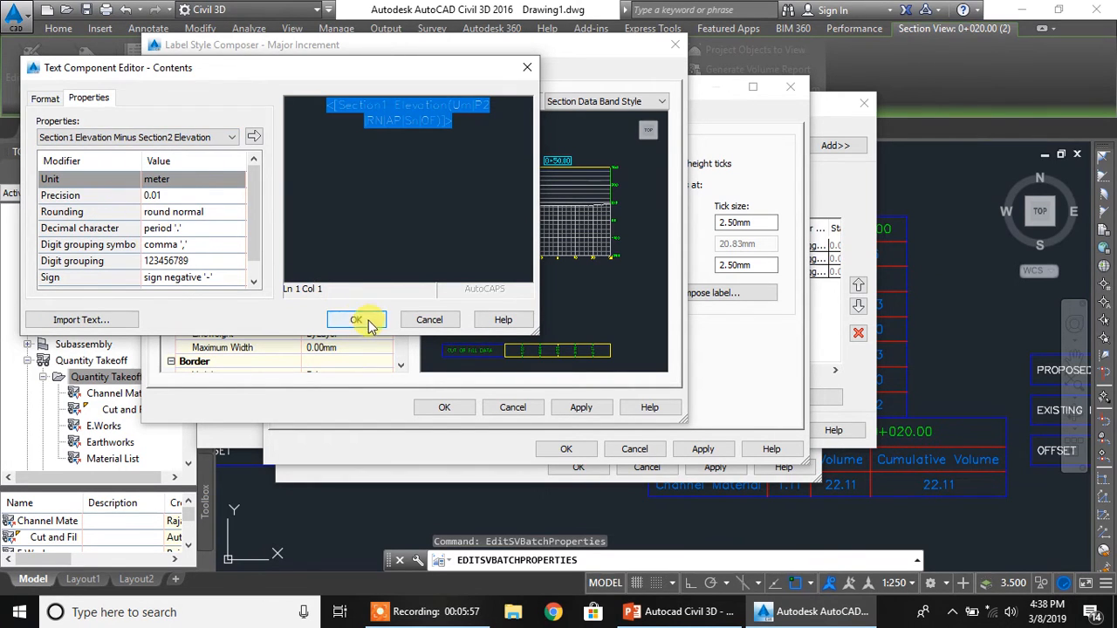
left_click(253, 137)
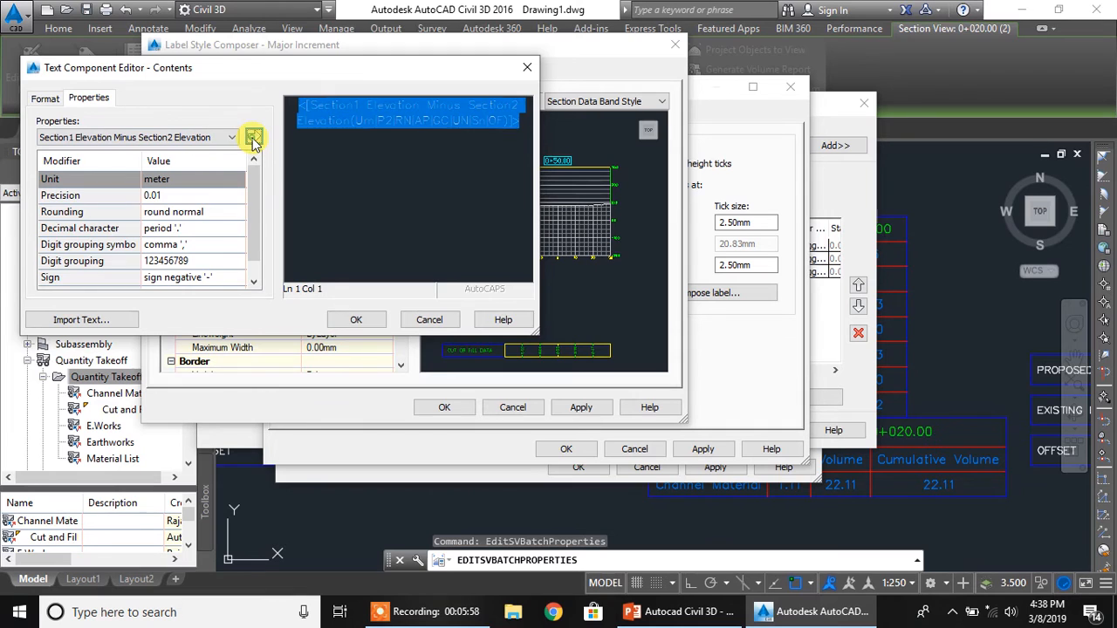
left_click(353, 320)
left_click(581, 408)
left_click(441, 407)
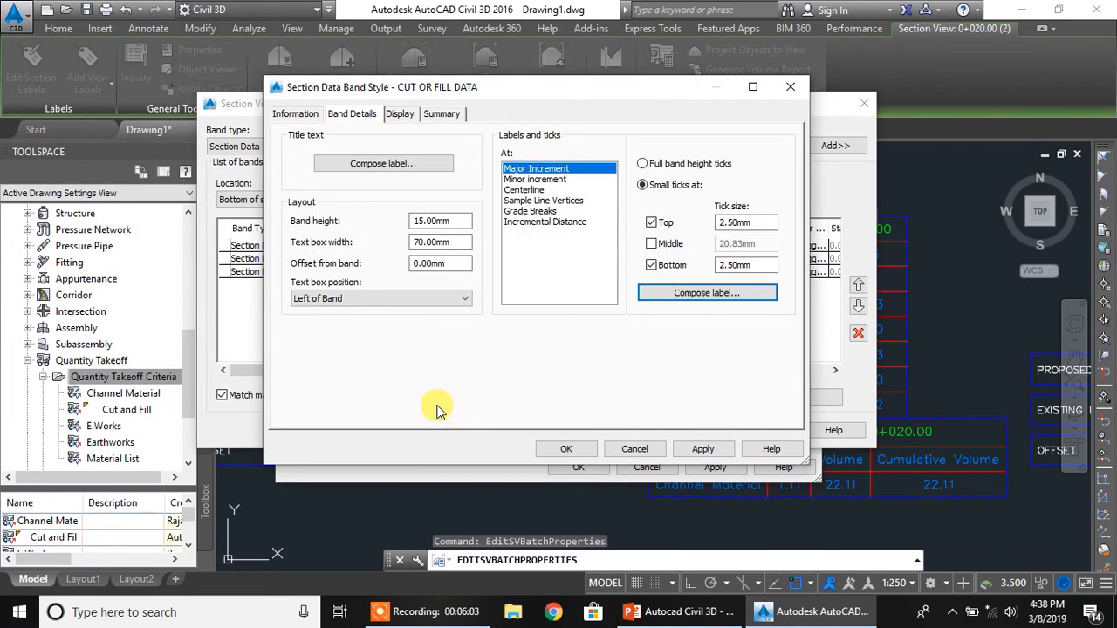
Replace the Centerline label contents with the Section1 Elevation Minus Section2 Elevation property
left_click(524, 189)
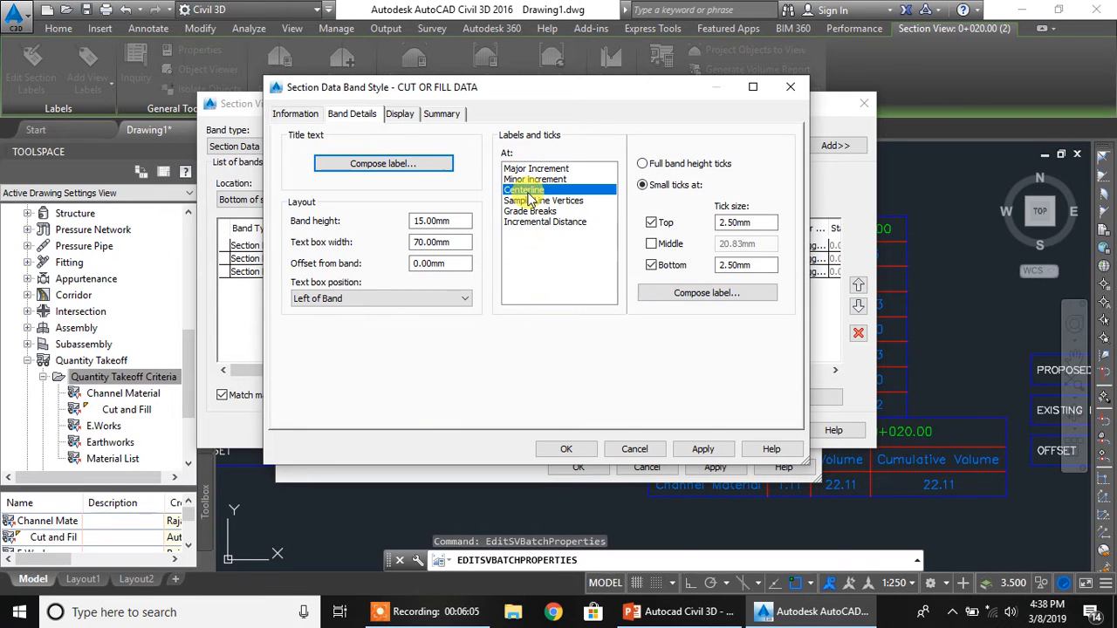
left_click(690, 294)
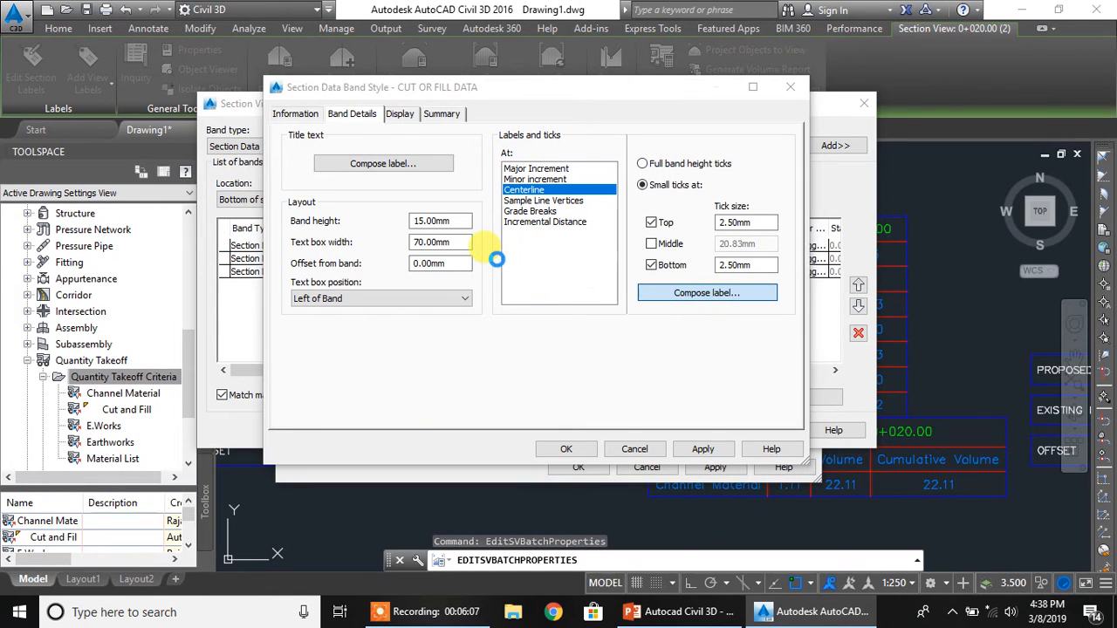
left_click(335, 250)
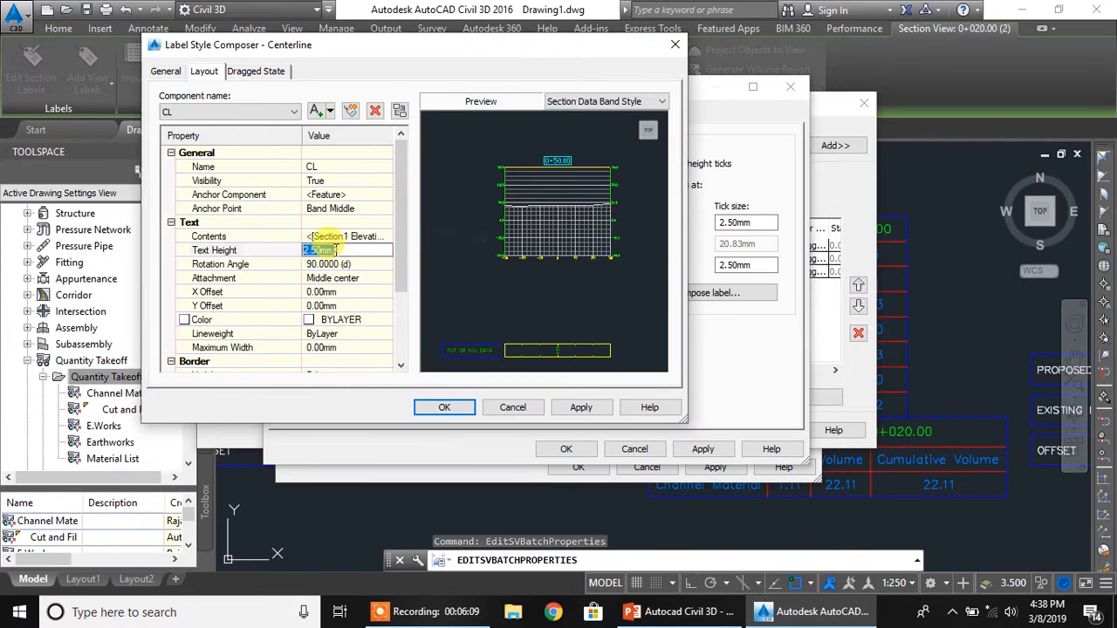
left_click(336, 208)
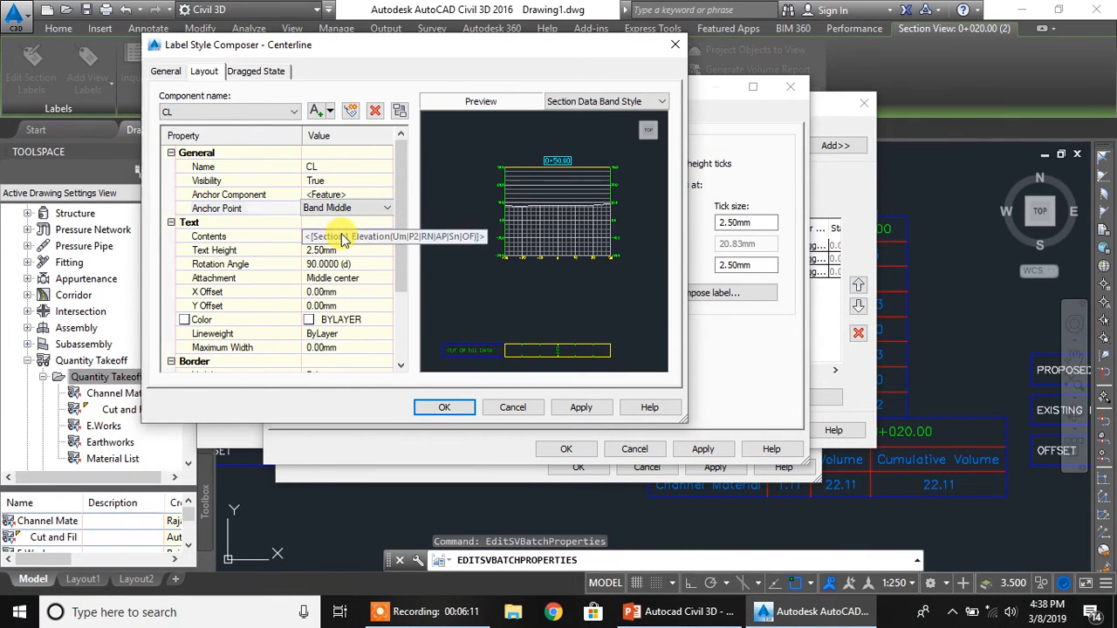
left_click(379, 237)
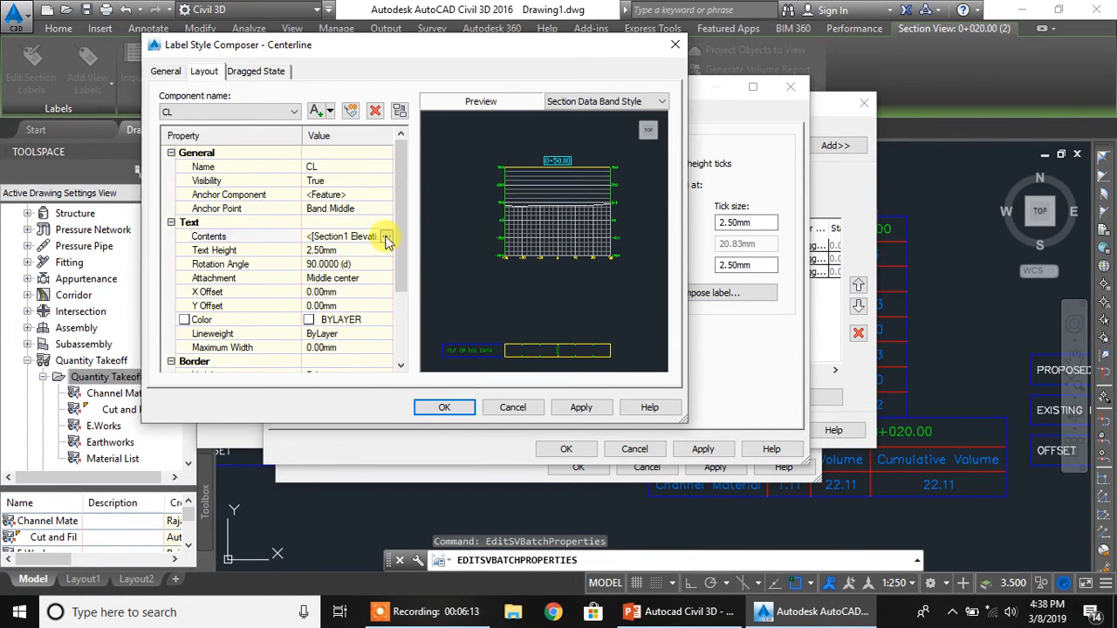
left_click(386, 237)
left_click(452, 114)
left_click(114, 138)
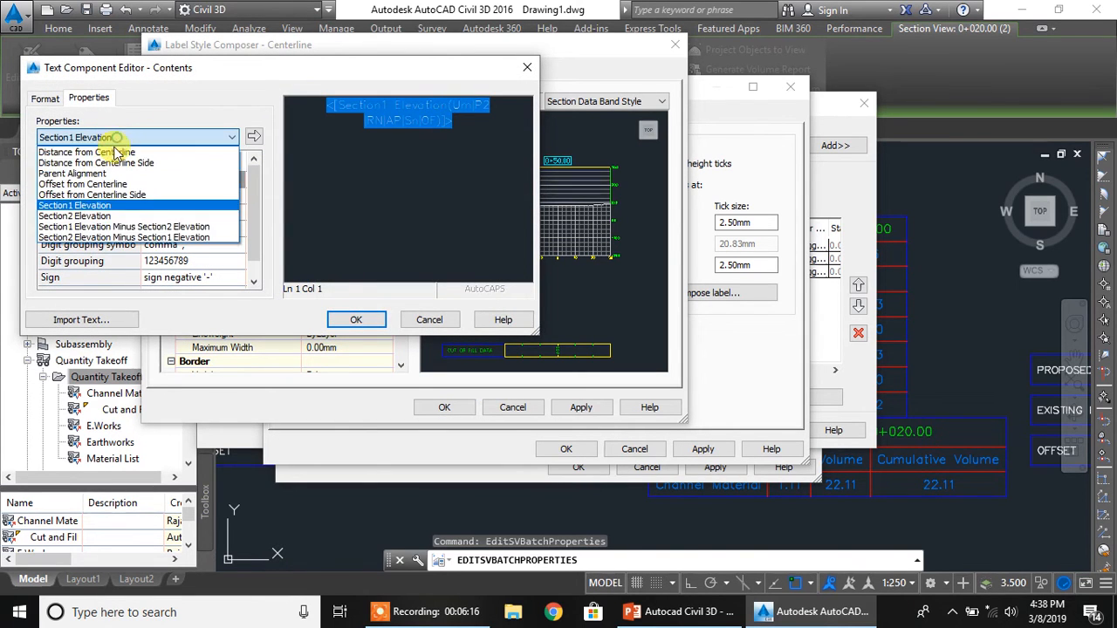
left_click(100, 223)
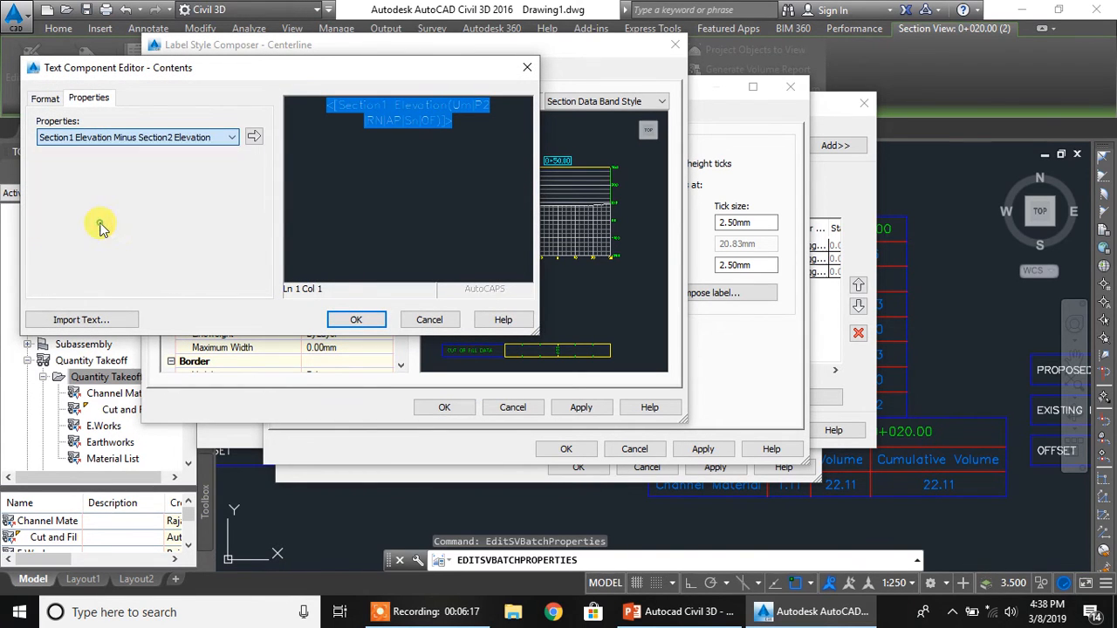
left_click(255, 138)
left_click(356, 319)
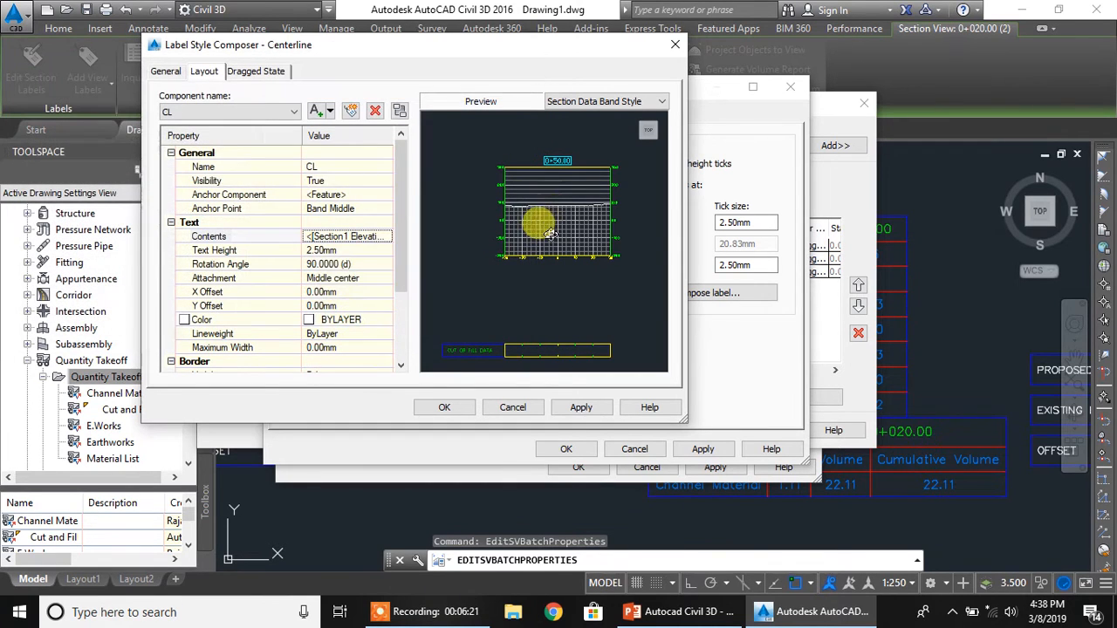
Set the Centerline label's text rotation angle to 0 degrees and accept the label changes
left_click(348, 263)
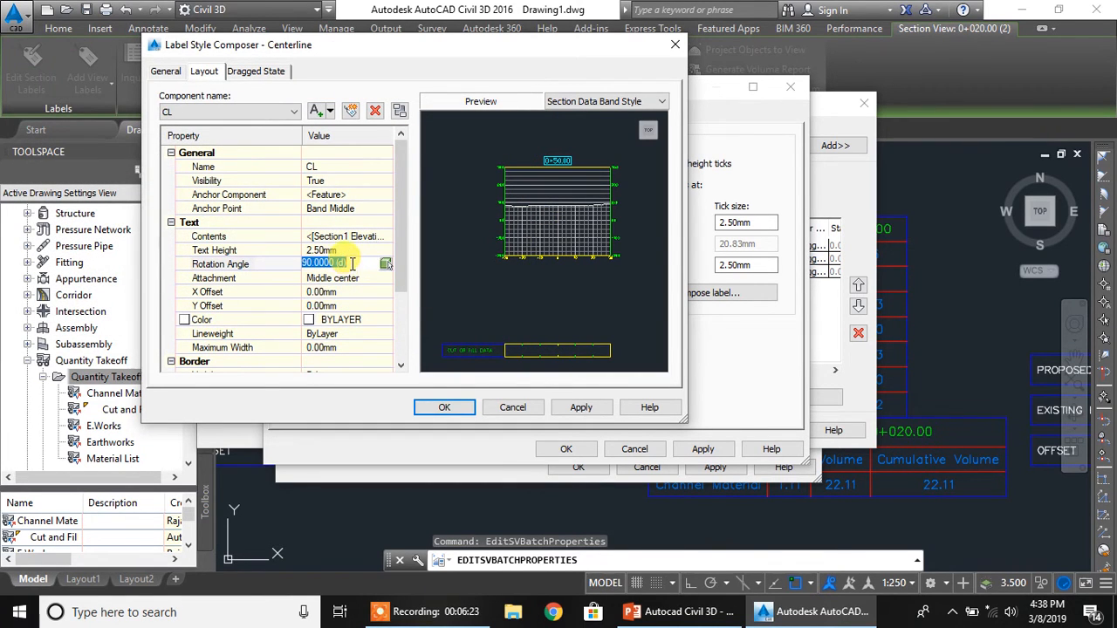
type("0")
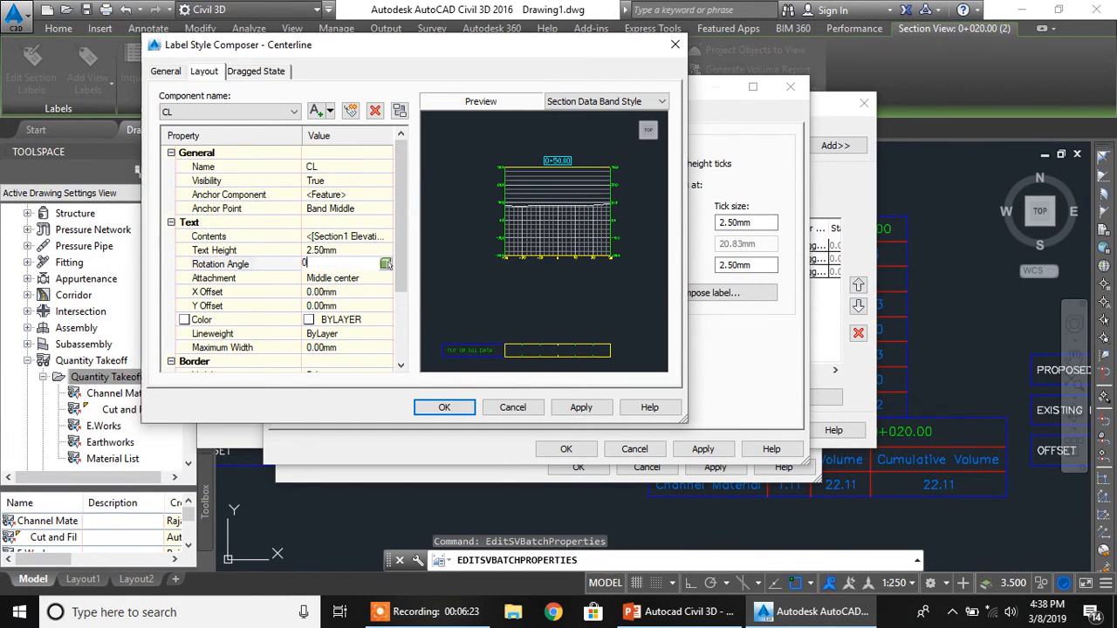
left_click(580, 407)
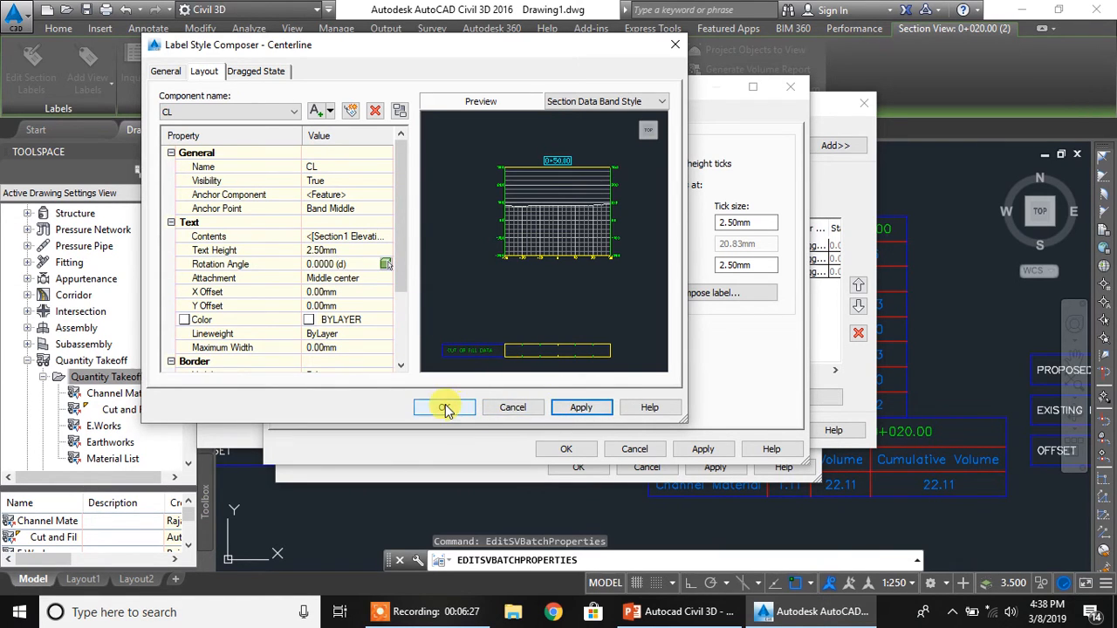
left_click(444, 408)
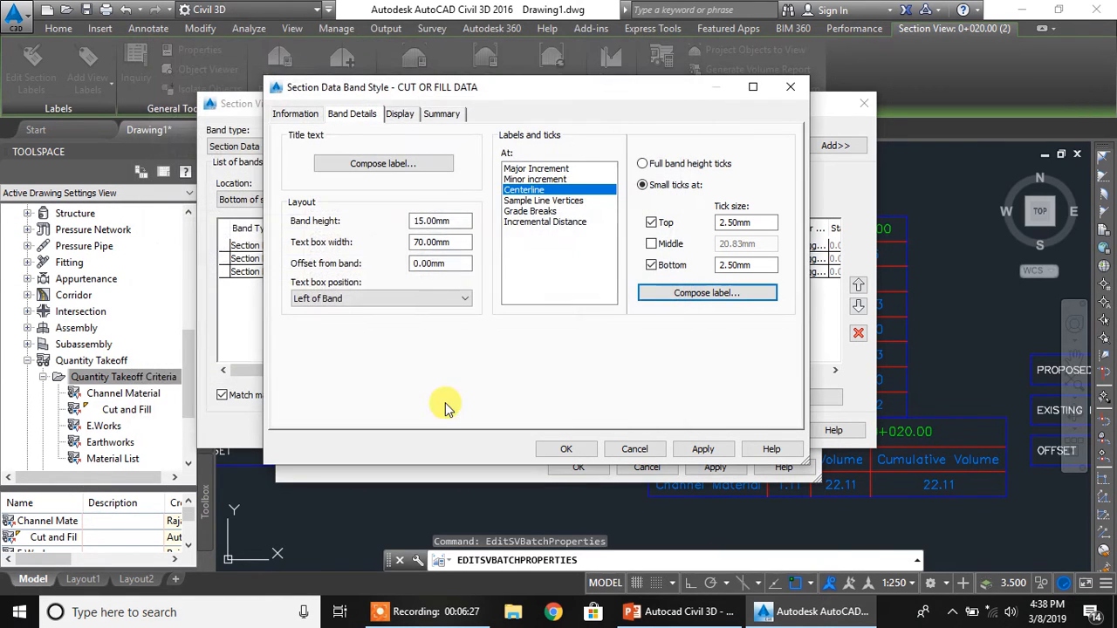
Set the Major Increment label's text rotation angle to 0 degrees and save the CUT OR FILL DATA band style
left_click(546, 169)
left_click(685, 293)
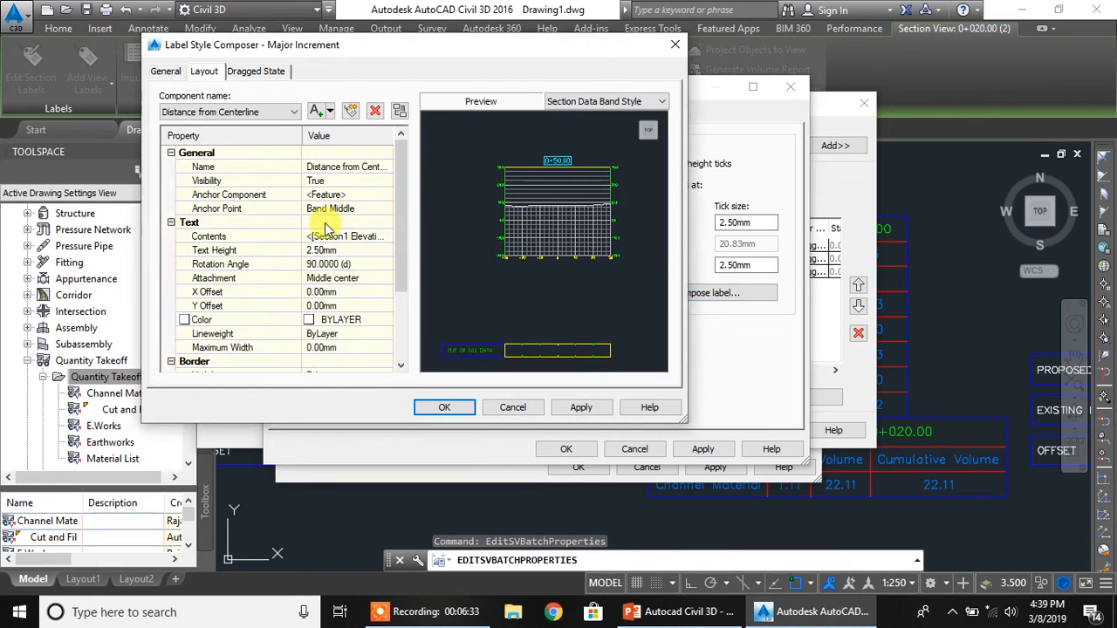
left_click(336, 264)
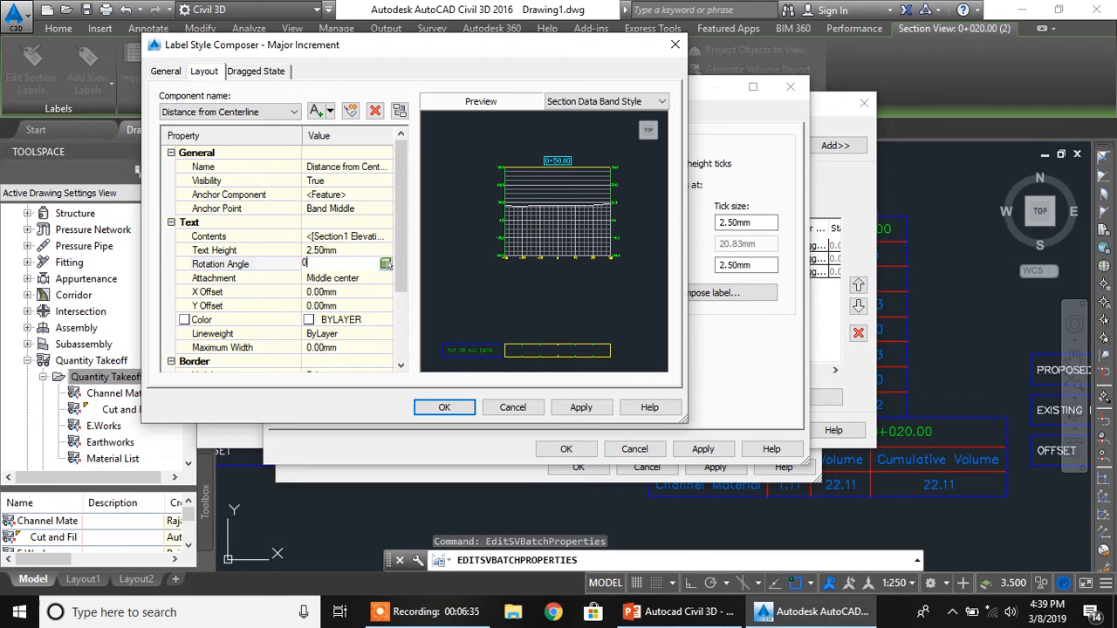
left_click(582, 406)
left_click(443, 407)
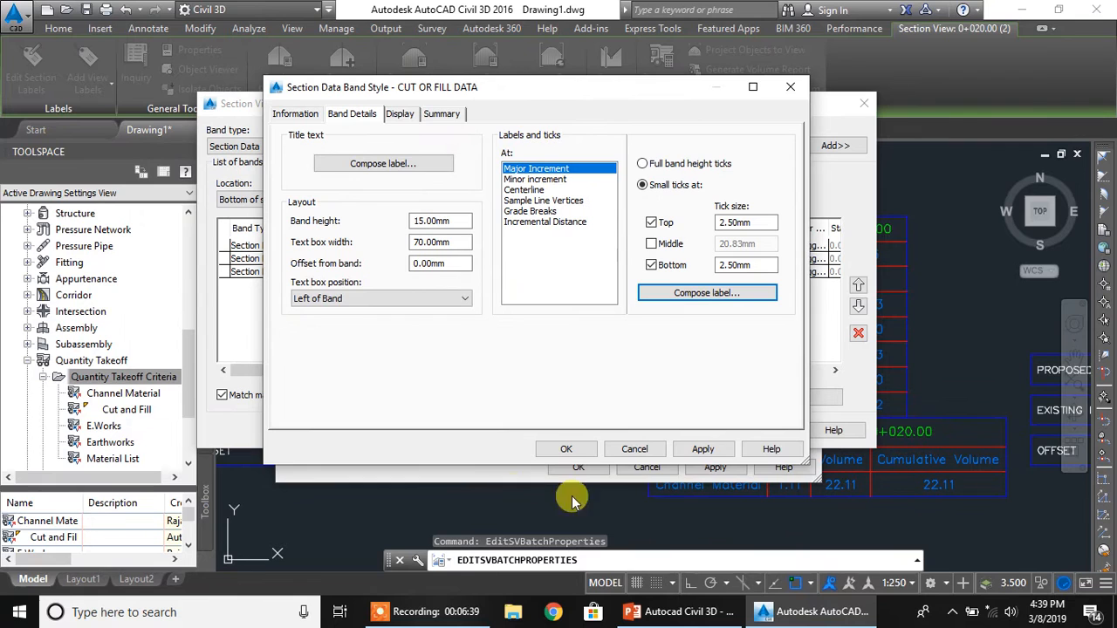
left_click(568, 448)
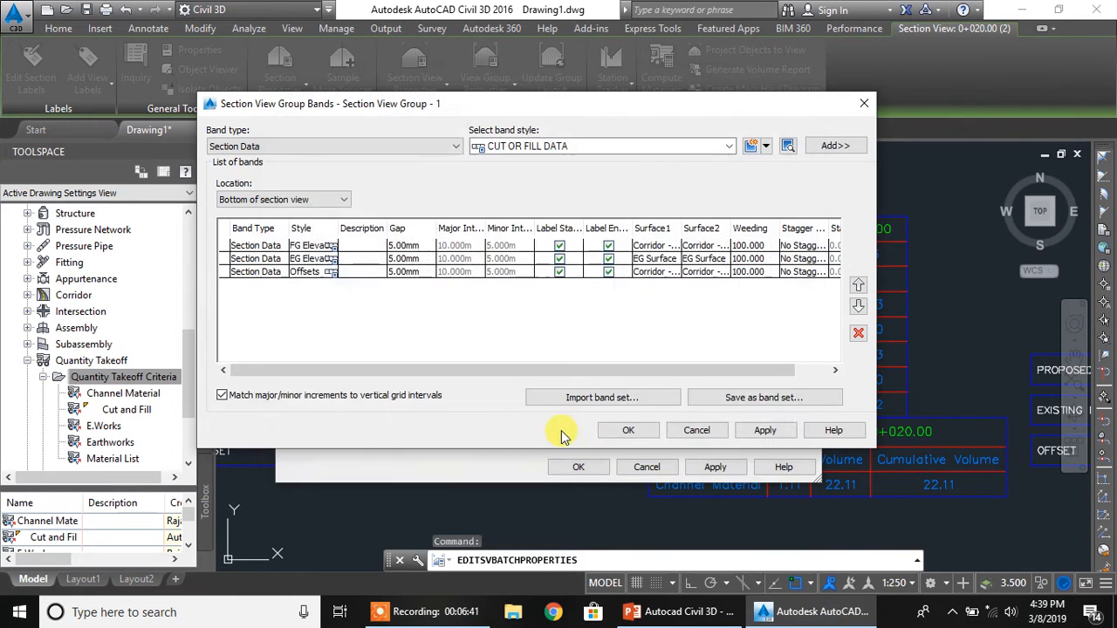
Add a section data band with the CUT OR FILL DATA style to the bottom of the section views
left_click(609, 147)
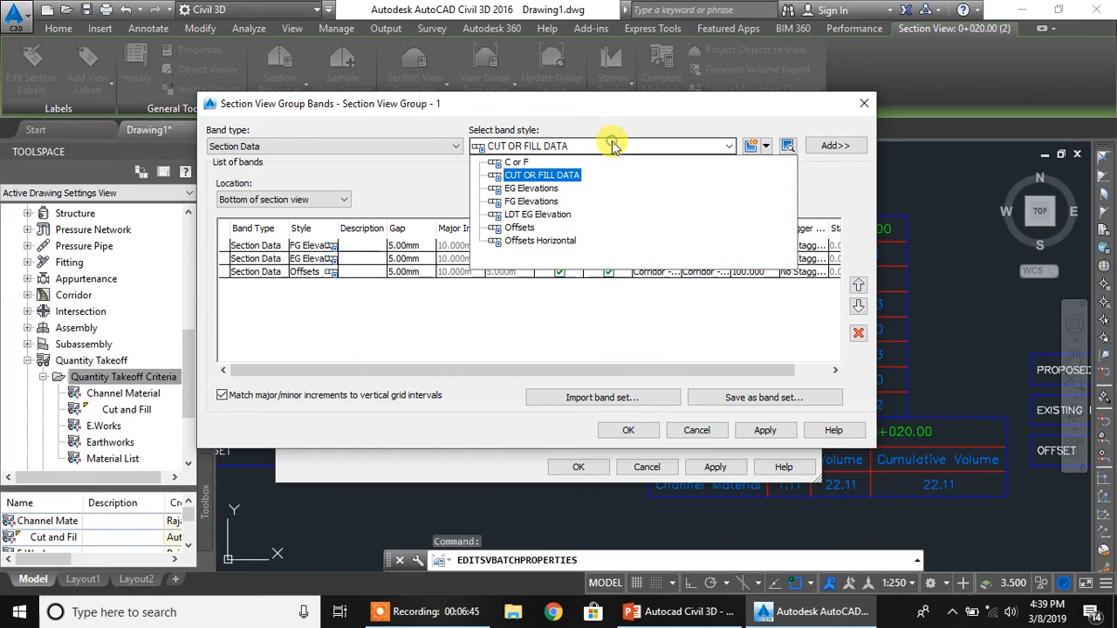
left_click(567, 168)
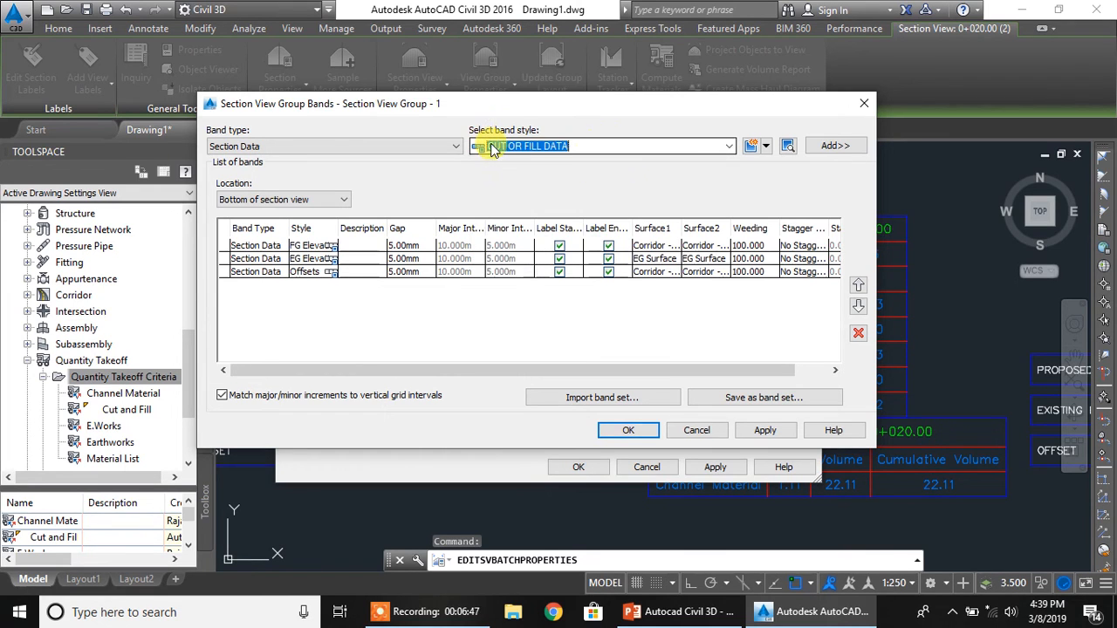
left_click(833, 146)
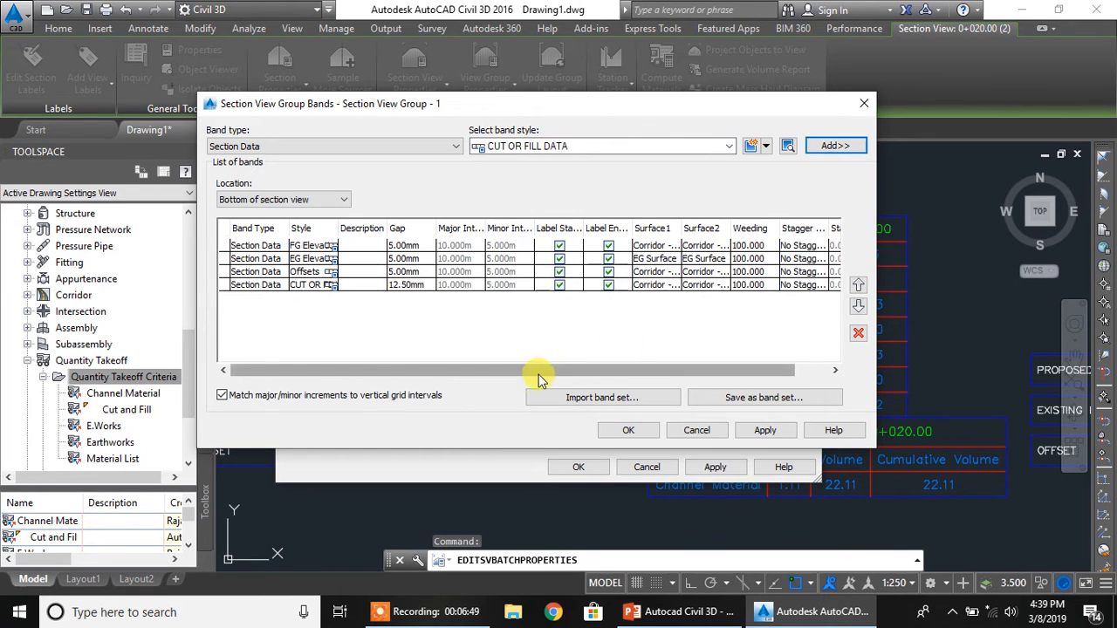
Set Surface2 of the CUT OR FILL DATA band to EG Surface and apply the bands to the section view group
scroll(536, 369, "right", 2)
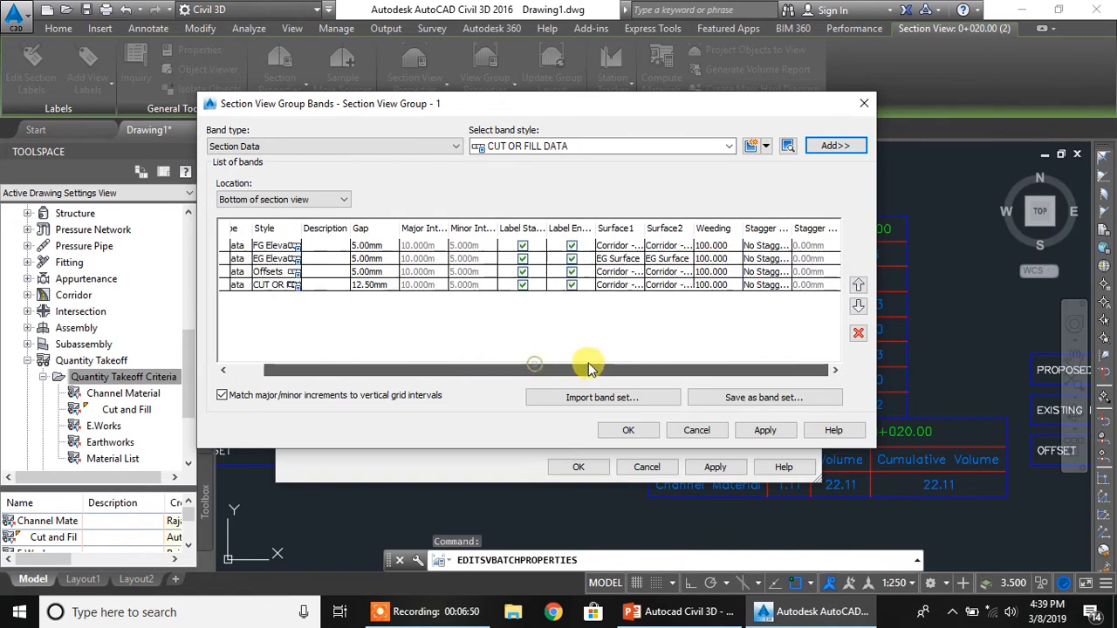
left_click(646, 288)
left_click(664, 288)
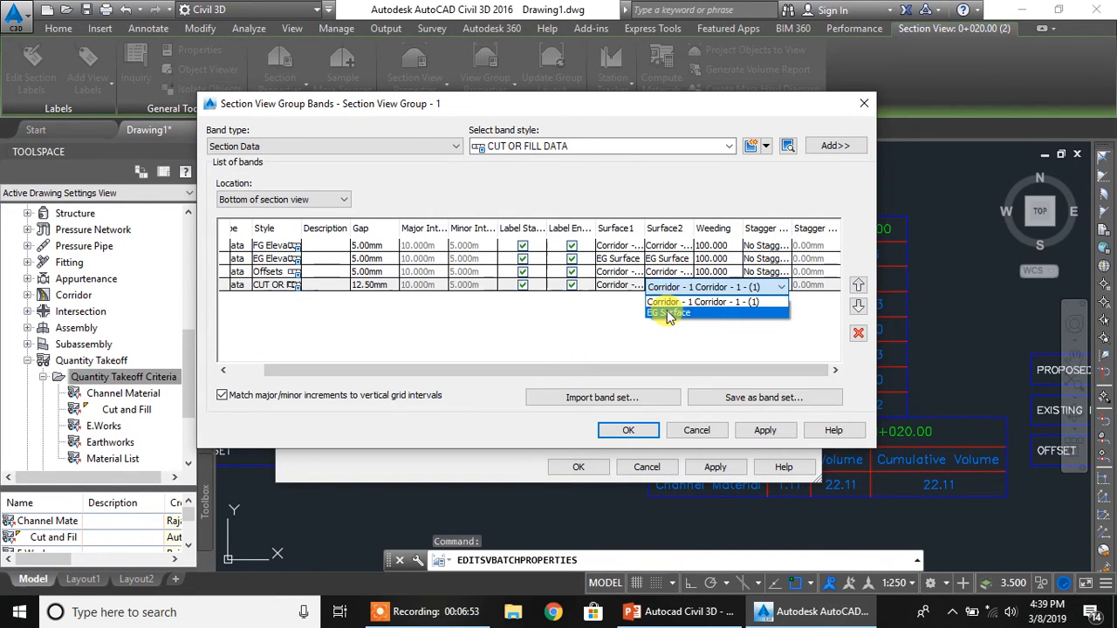
left_click(667, 313)
left_click(766, 432)
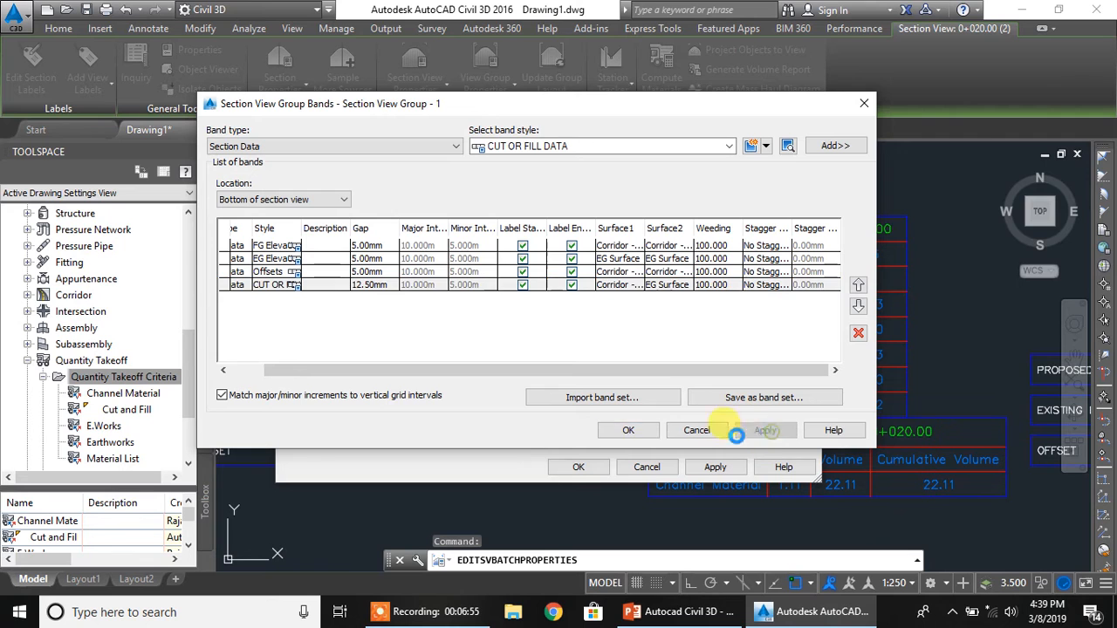
left_click(629, 432)
left_click(712, 467)
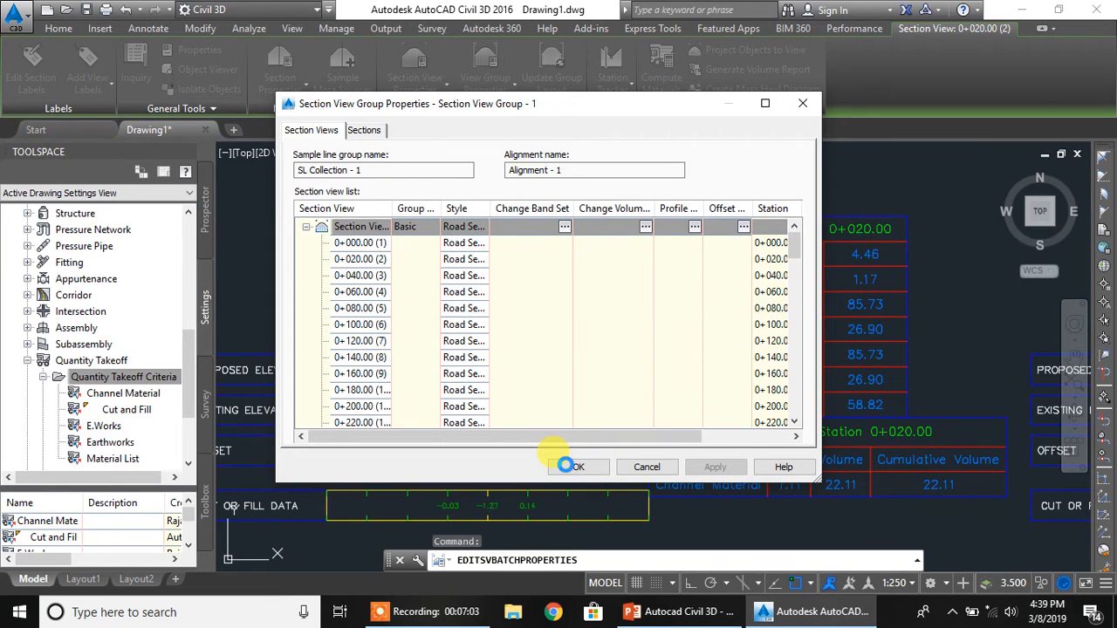
left_click(571, 467)
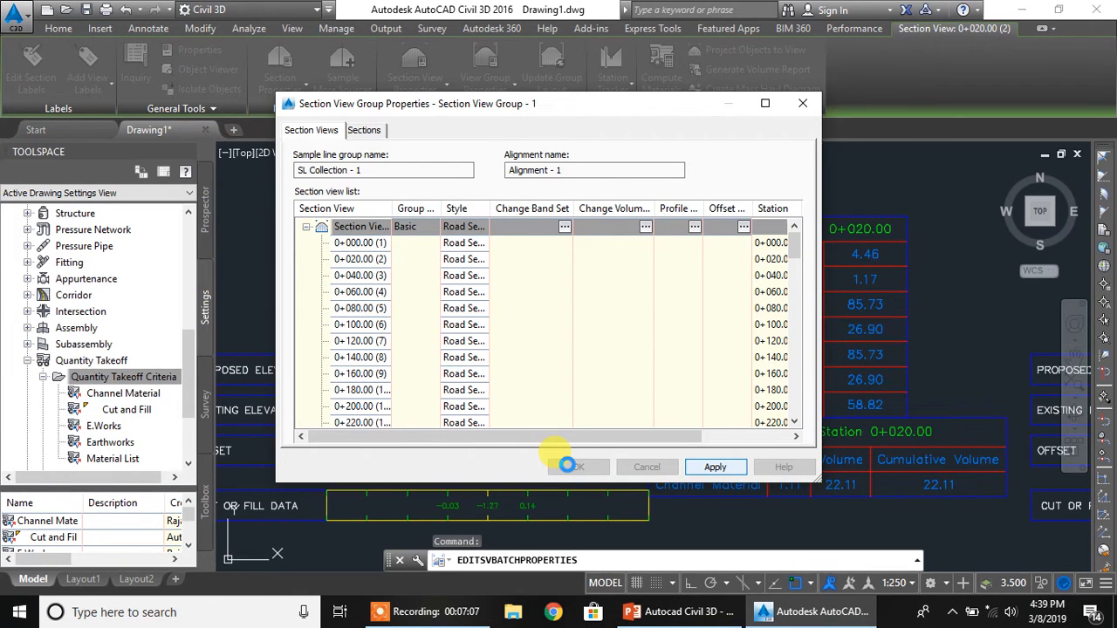
left_click(572, 467)
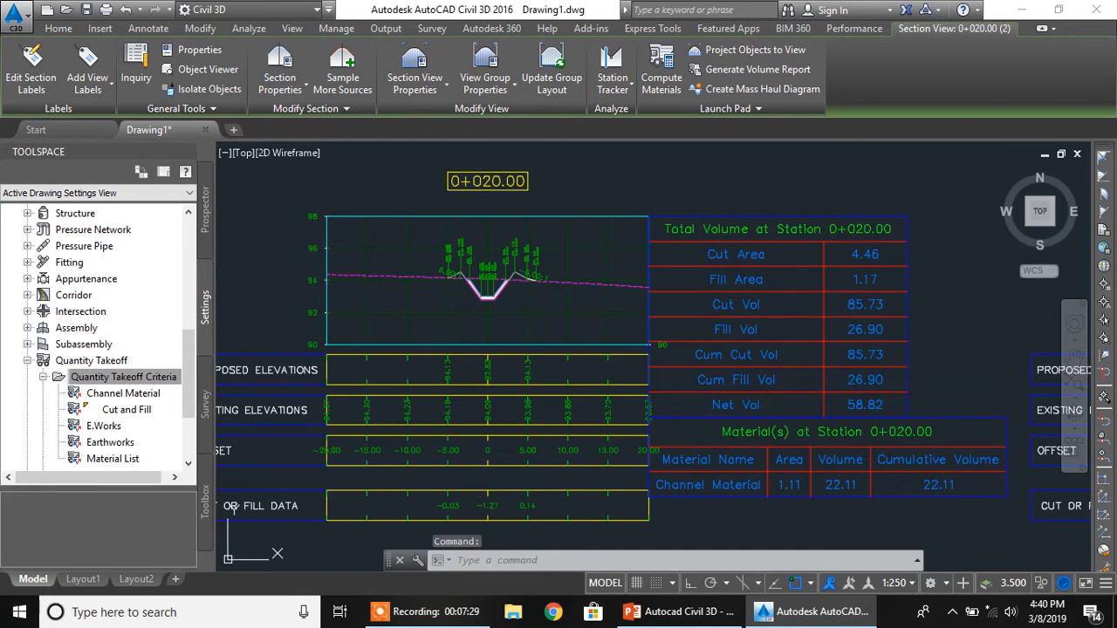
Examine the CUT OR FILL DATA band values under the section views at stations 0+020.00, 0+220.00 and 0+420.00
scroll(494, 506, "up", 2)
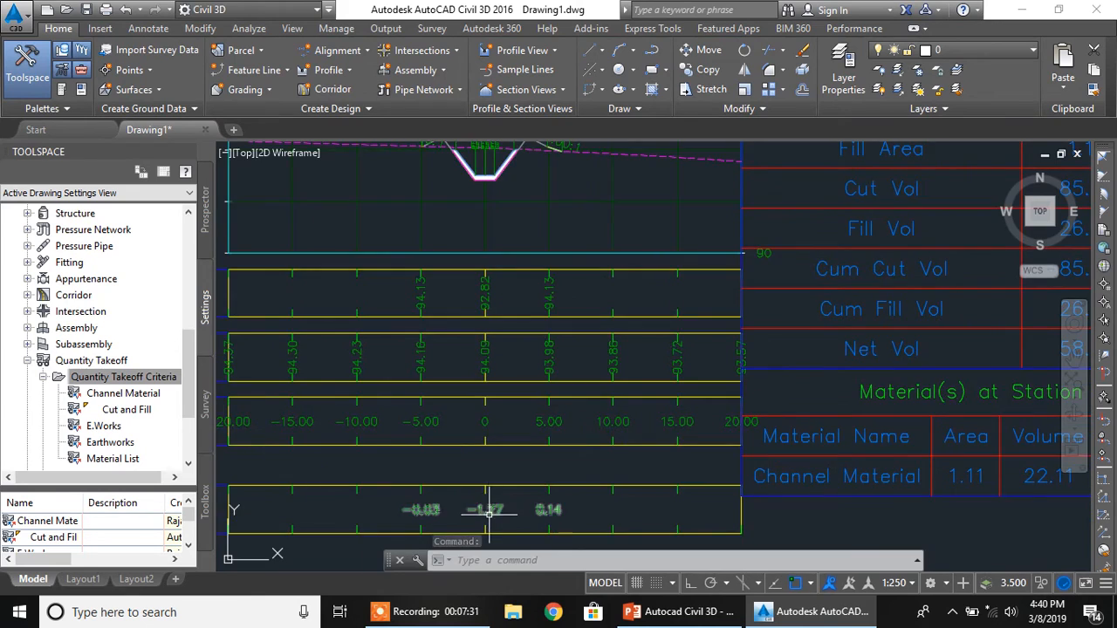
middle_click_drag(434, 408, 462, 461)
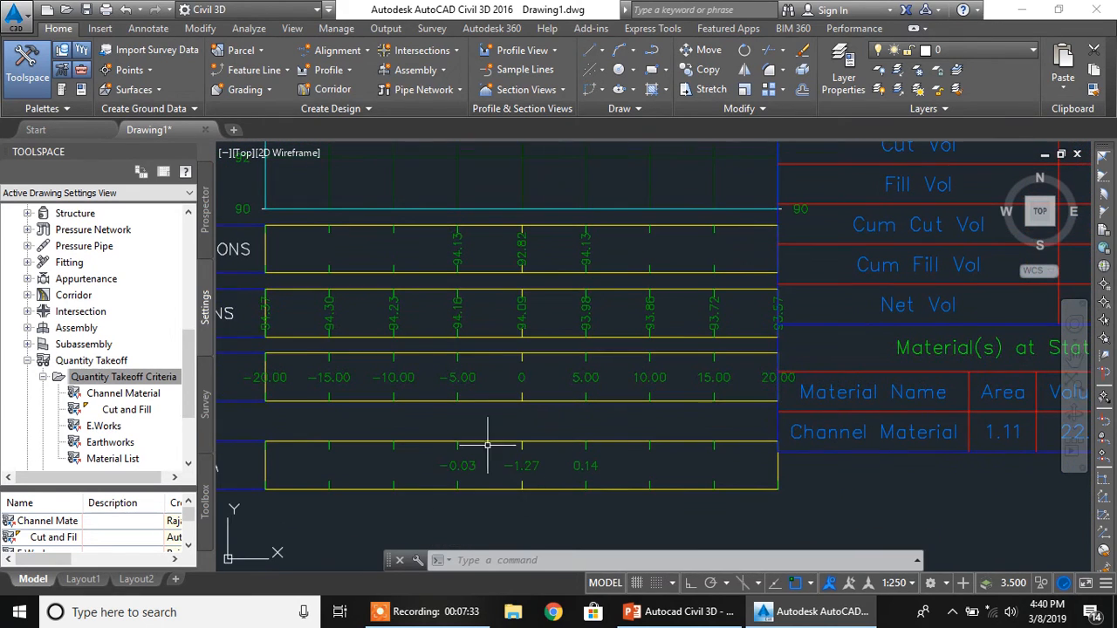
scroll(511, 412, "down", 4)
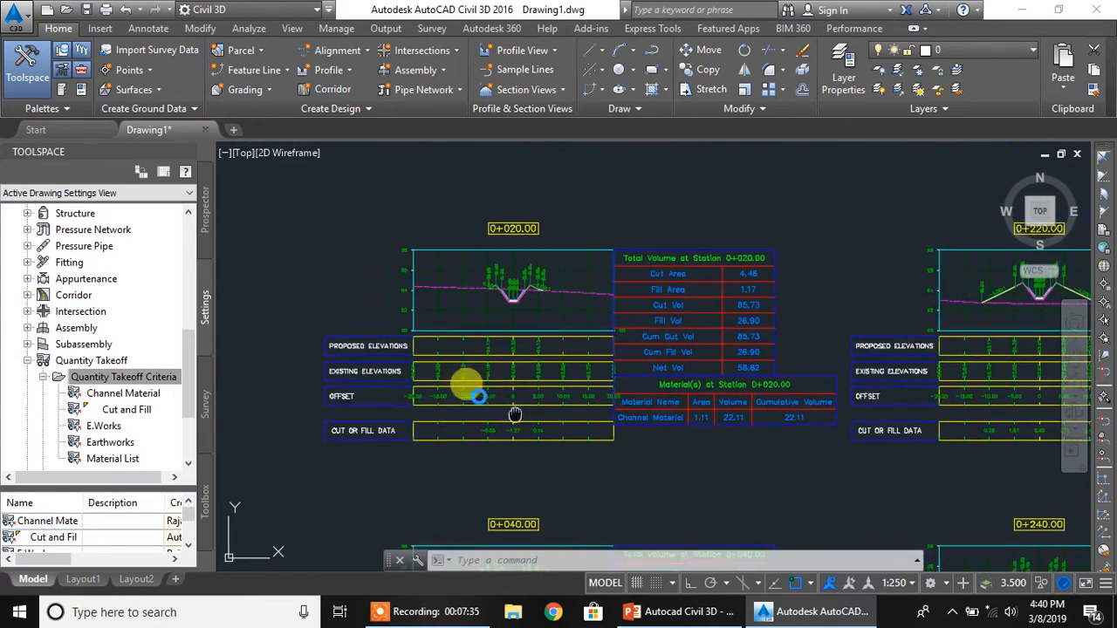
middle_click_drag(472, 364, 223, 379)
scroll(663, 368, "up", 3)
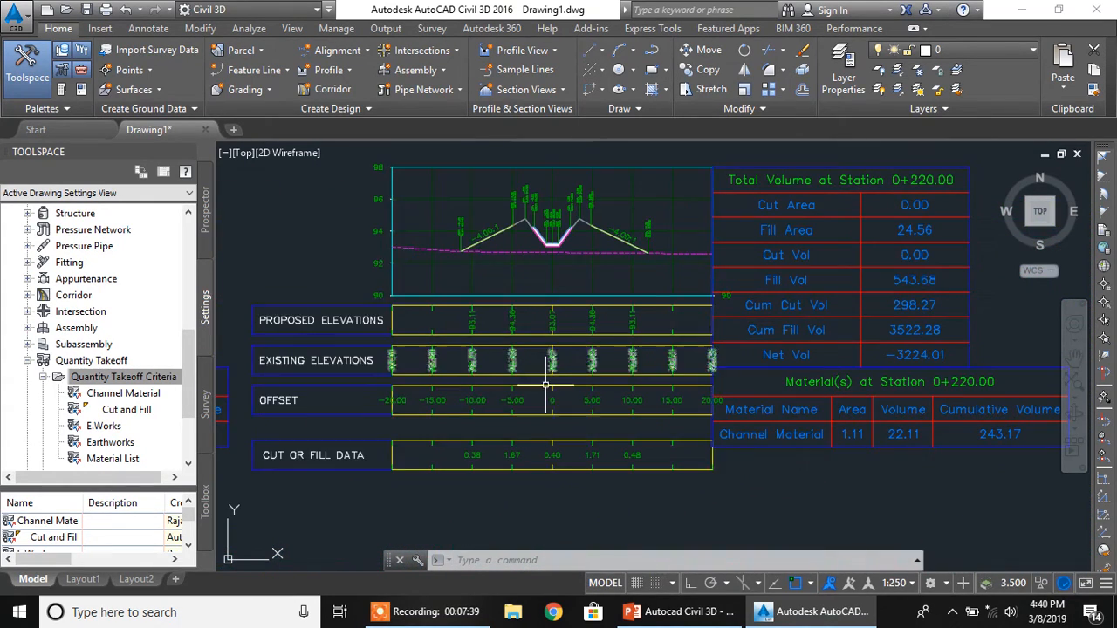
middle_click_drag(521, 453, 520, 399)
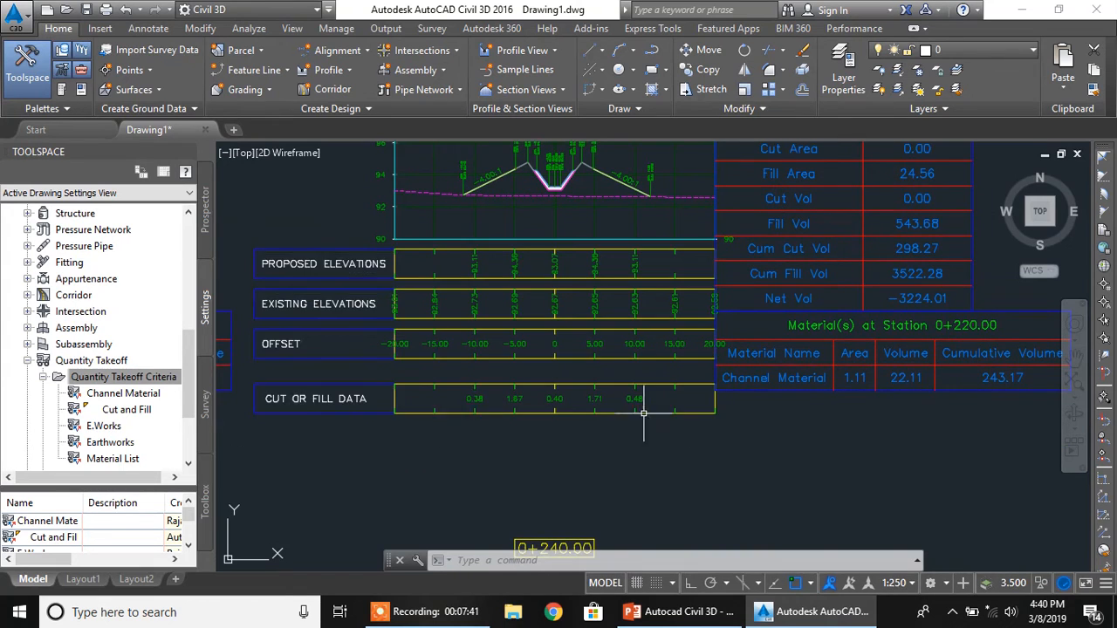
middle_click_drag(713, 404, 348, 407)
scroll(348, 407, "down", 3)
scroll(570, 379, "up", 5)
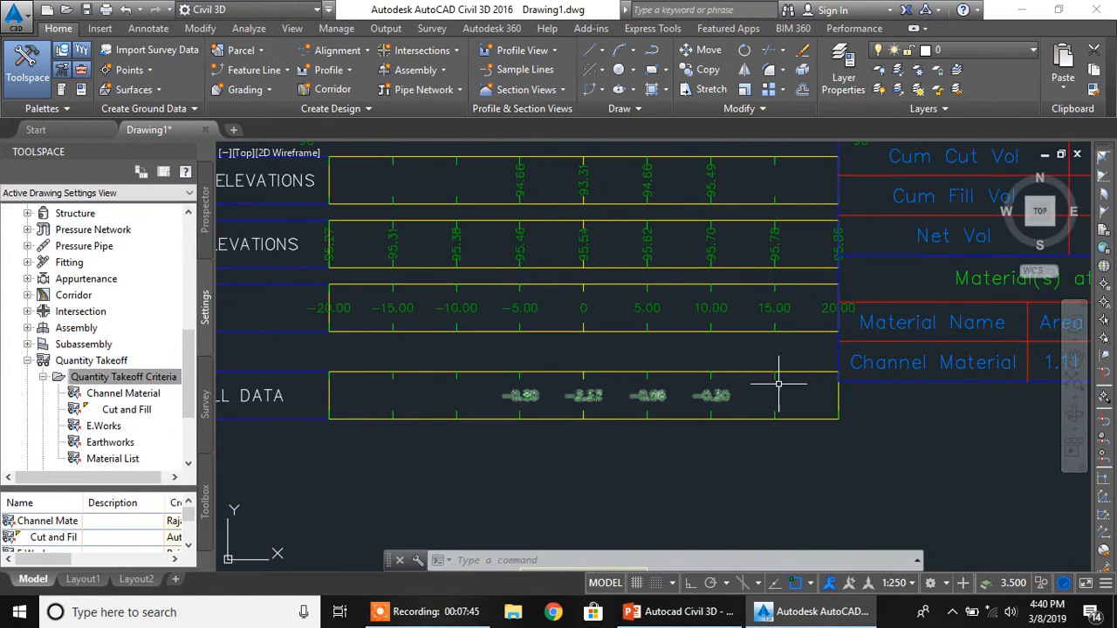
middle_click_drag(566, 366, 587, 416)
scroll(586, 416, "down", 2)
middle_click_drag(603, 369, 591, 398)
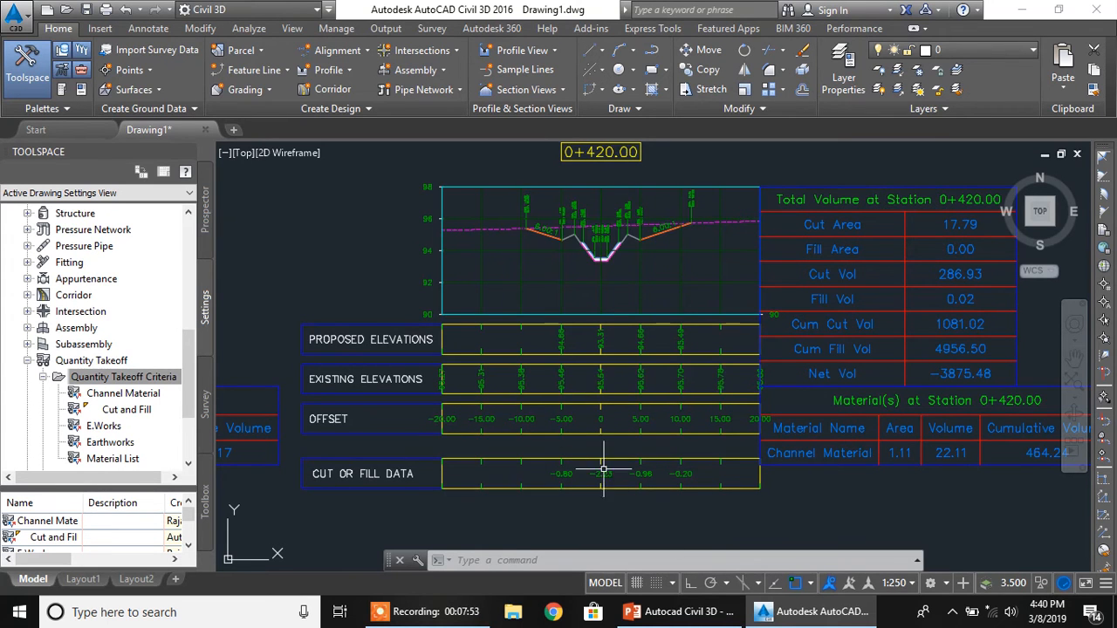
middle_click_drag(543, 464, 779, 442)
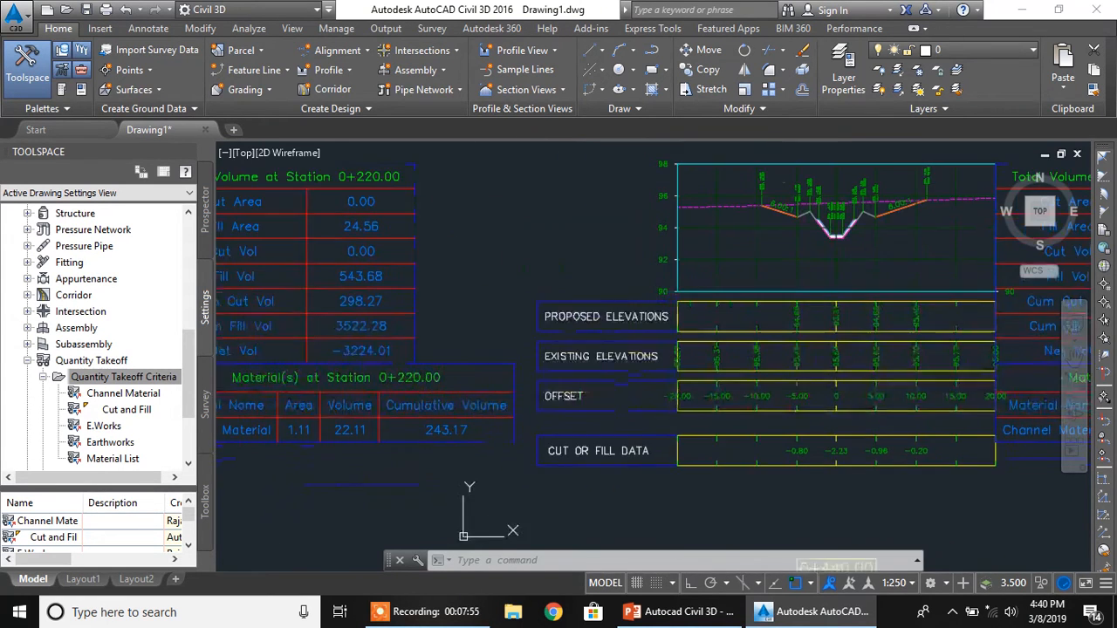
Open the band set of the section view group from the 0+020.00 section view
scroll(528, 390, "down", 3)
middle_click_drag(354, 361, 583, 358)
scroll(507, 370, "down", 2)
scroll(568, 319, "up", 10)
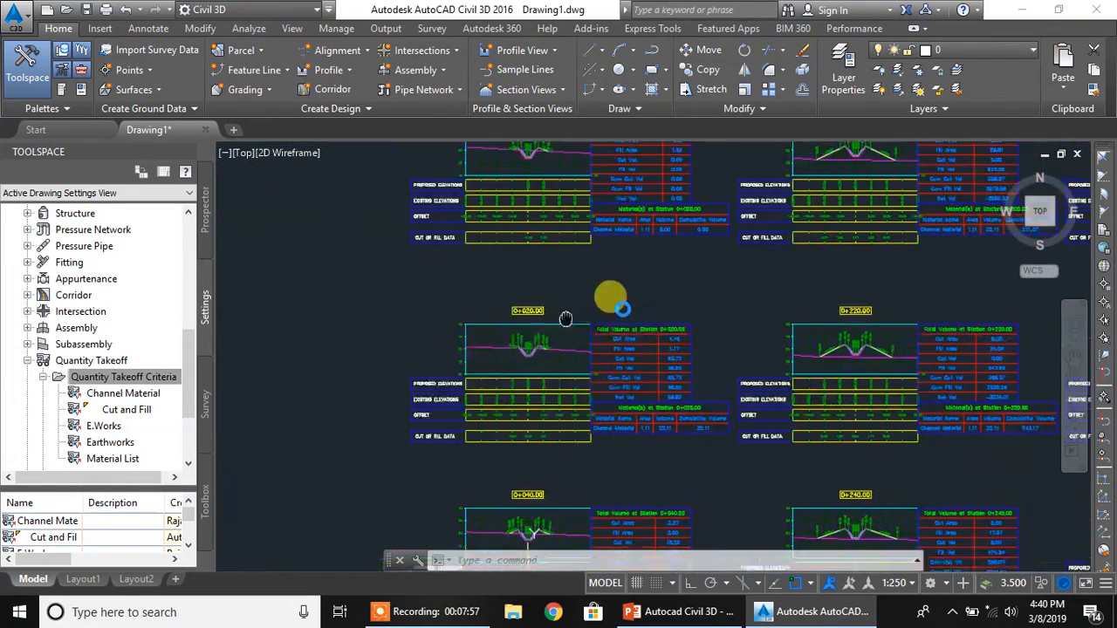
left_click(594, 300)
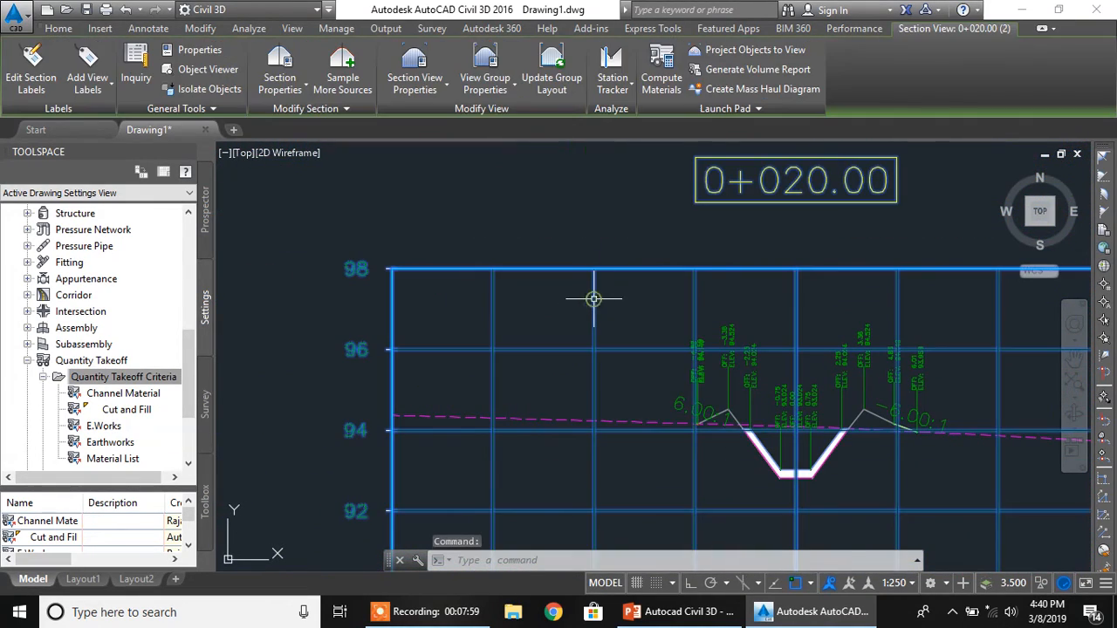
right_click(595, 294)
left_click(650, 492)
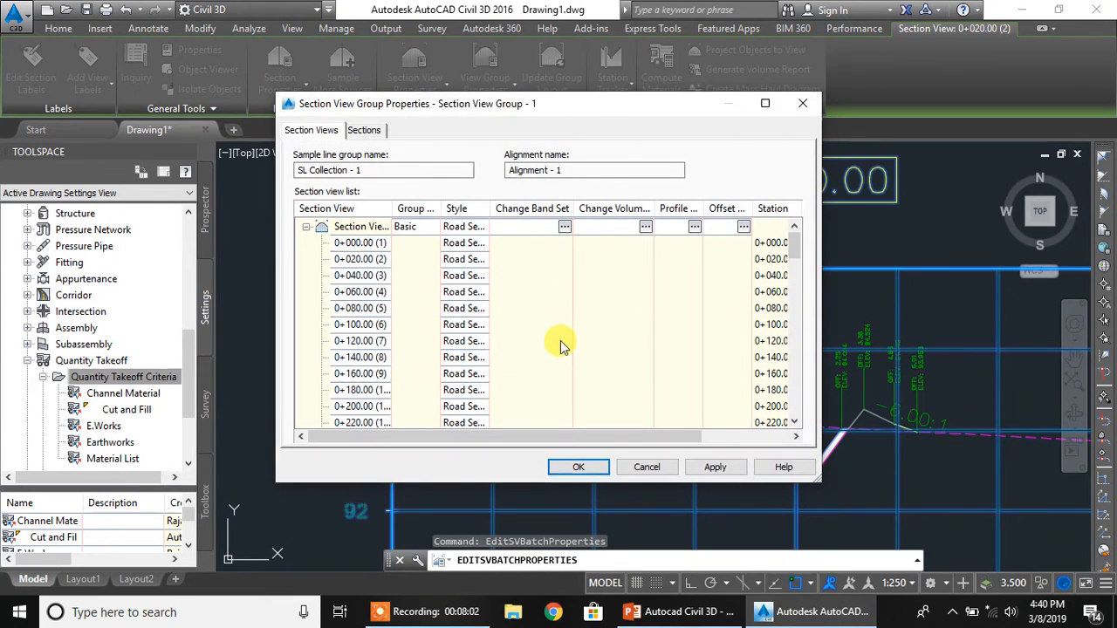
left_click(564, 226)
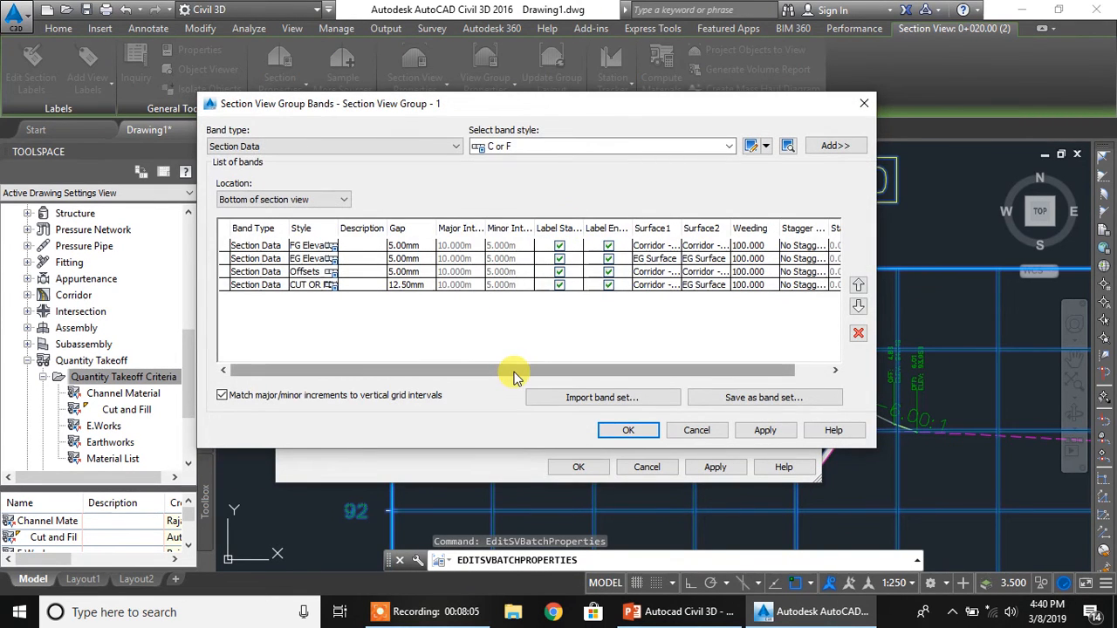
Review the Surface1 and Surface2 assignments of the CUT OR FILL DATA band without changing them
left_click_drag(513, 370, 549, 370)
left_click(615, 286)
left_click(619, 287)
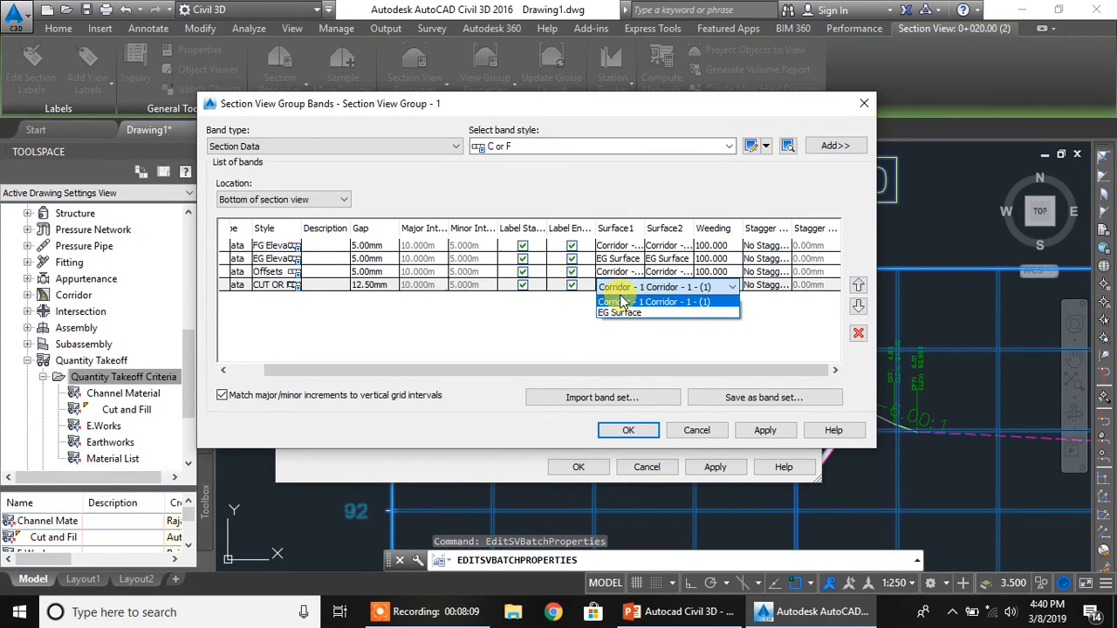
left_click(497, 316)
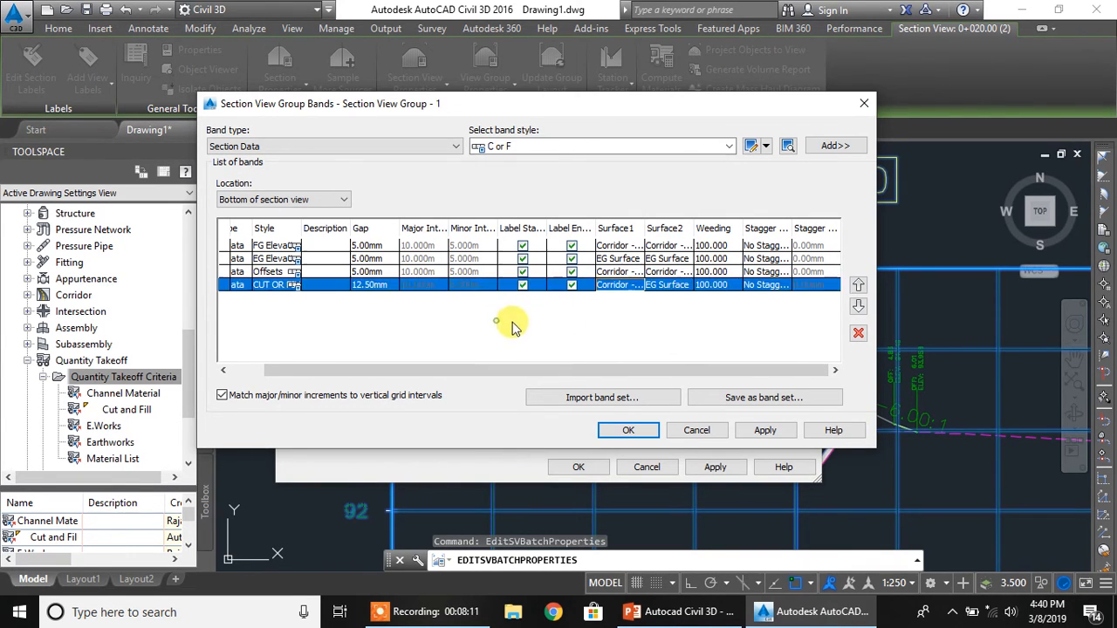
left_click(671, 286)
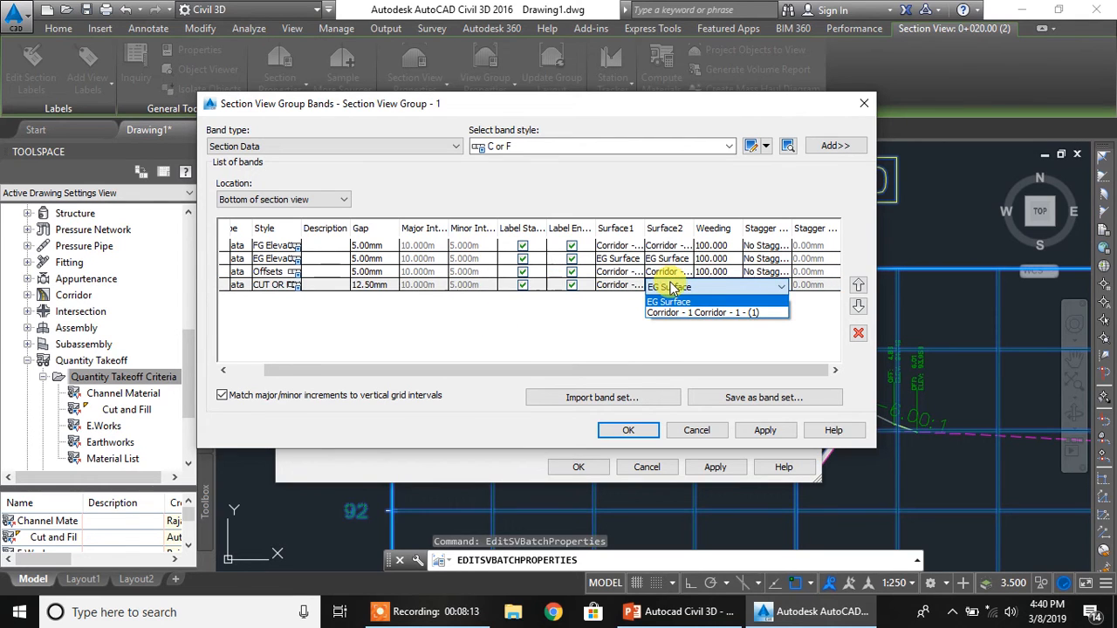
left_click(616, 319)
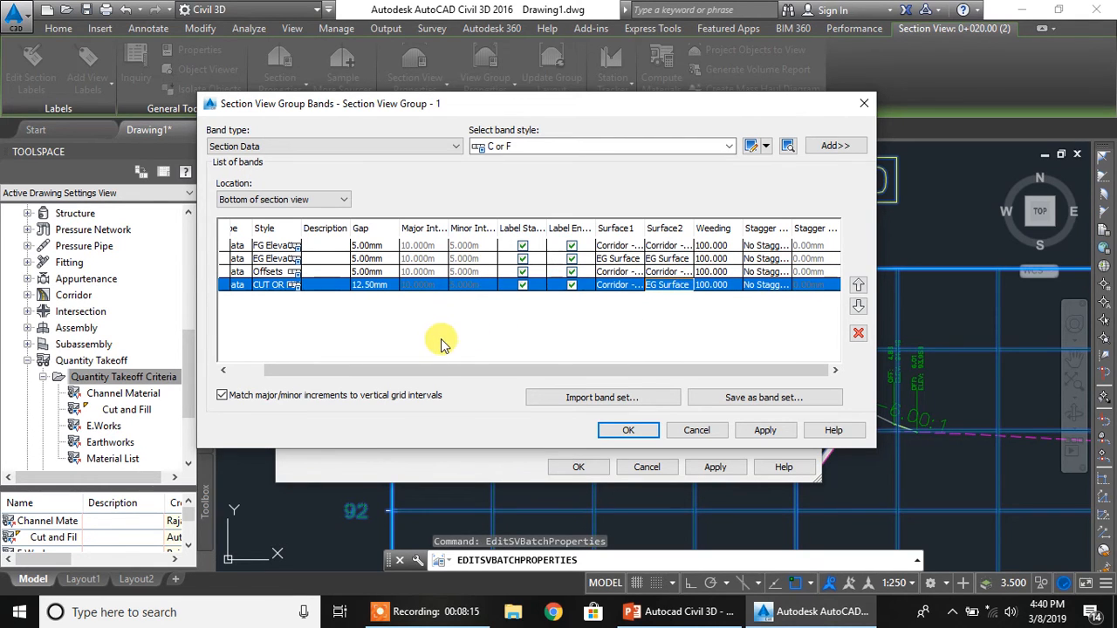
Set the CUT OR FILL DATA band's gap to 5 mm and apply the change to the section view group
left_click(371, 286)
type("5")
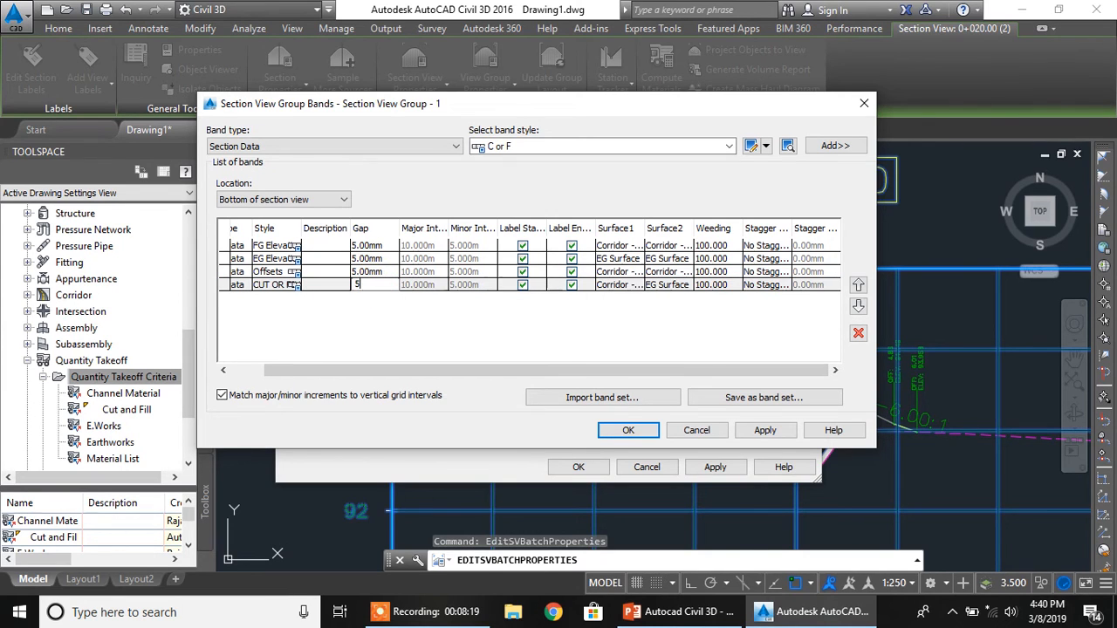
left_click(371, 311)
left_click(761, 430)
left_click(629, 430)
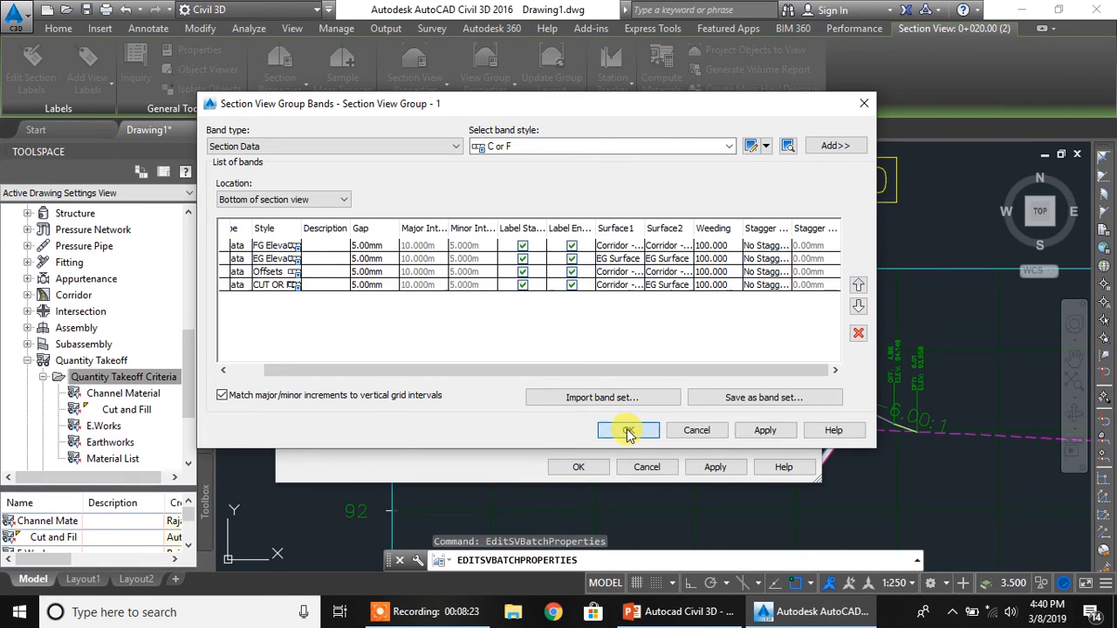
left_click(721, 472)
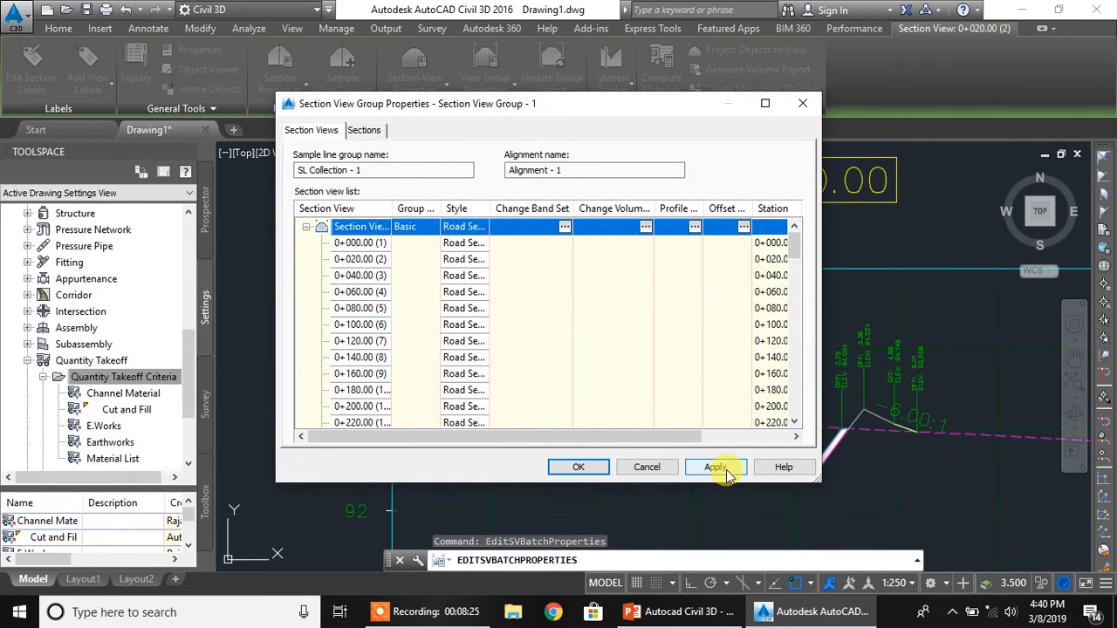
left_click(579, 469)
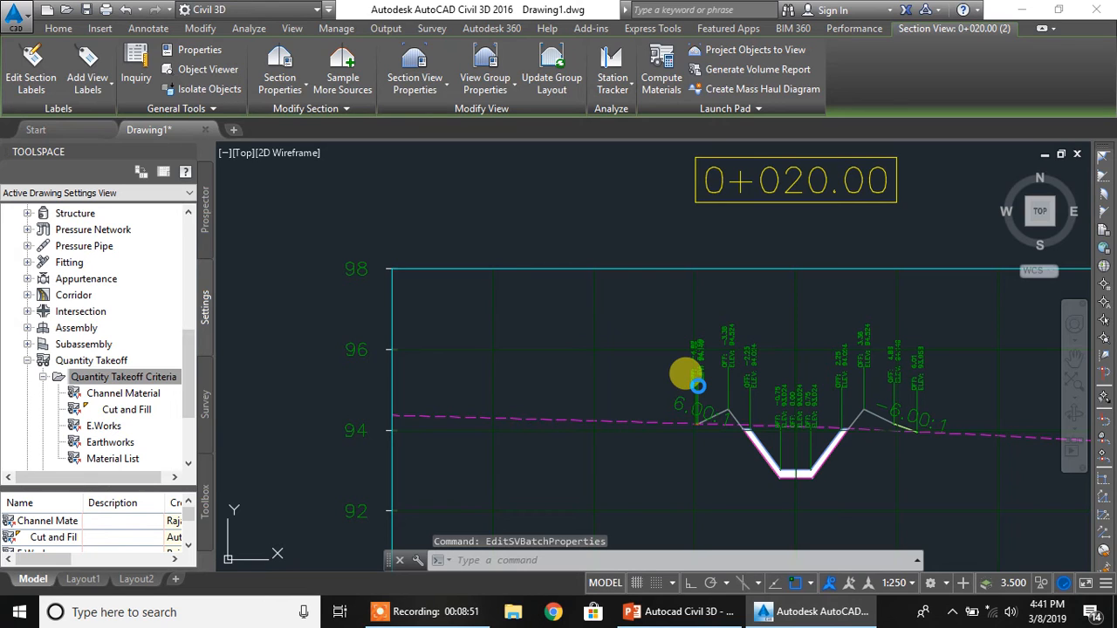
key("Escape")
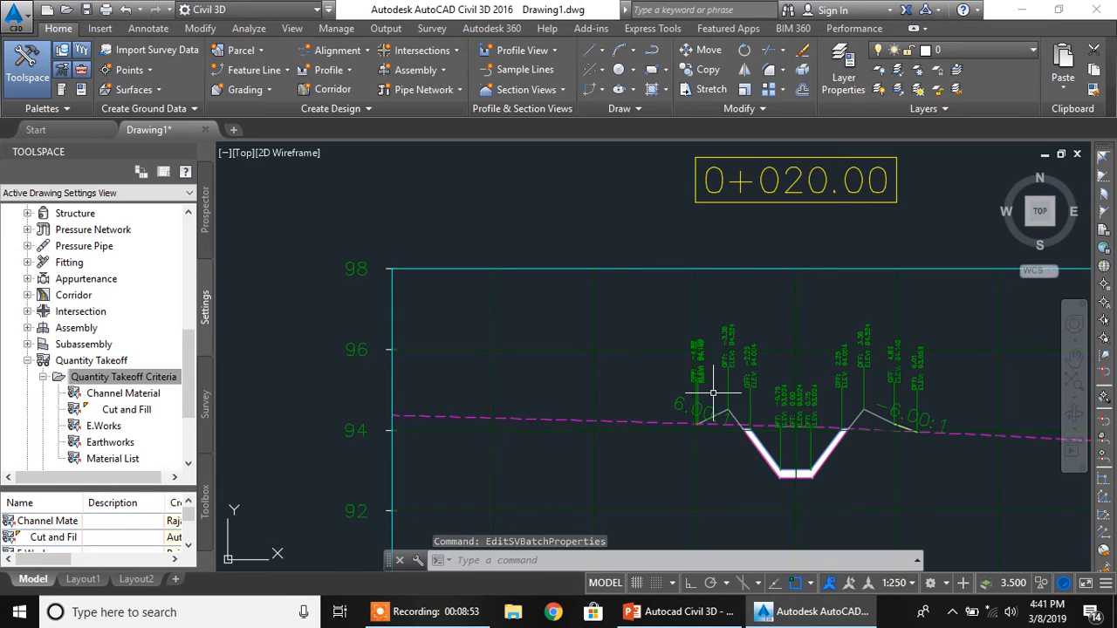
Examine the spacing and contents of the data bands across the section views of the whole group
scroll(714, 397, "down", 2)
middle_click_drag(728, 466, 668, 306)
scroll(622, 440, "up", 1)
scroll(638, 474, "up", 1)
middle_click_drag(690, 479, 523, 314)
scroll(583, 370, "down", 4)
middle_click_drag(561, 457, 567, 262)
scroll(570, 302, "up", 2)
middle_click_drag(572, 393, 588, 274)
scroll(591, 286, "up", 1)
scroll(591, 304, "down", 5)
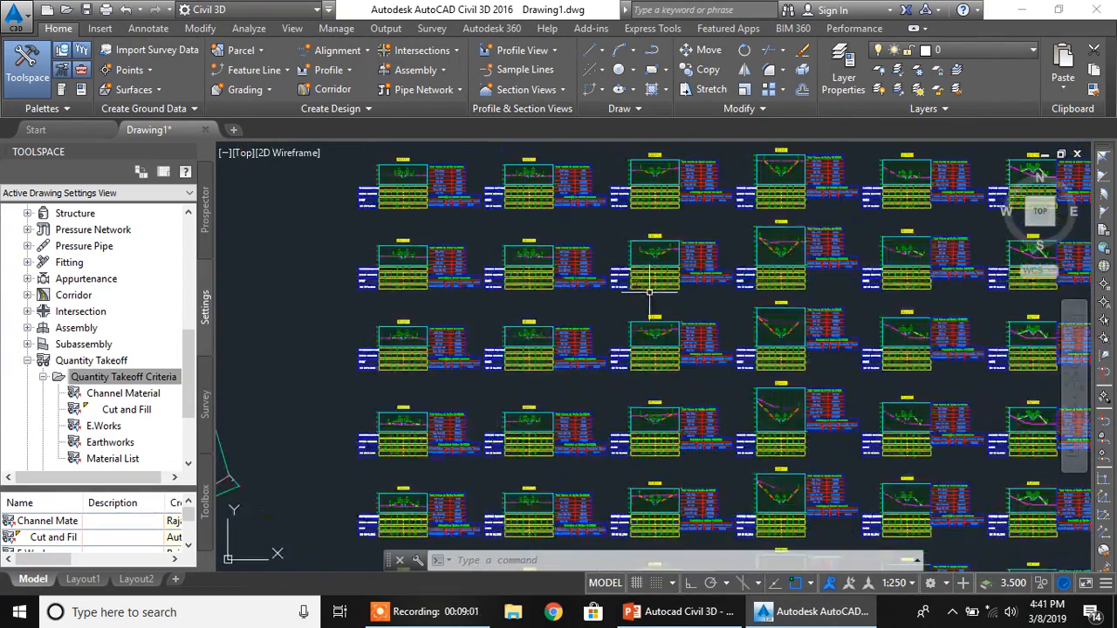
scroll(650, 292, "up", 4)
scroll(582, 287, "up", 2)
scroll(581, 287, "down", 4)
scroll(588, 324, "down", 2)
scroll(588, 324, "up", 5)
middle_click_drag(491, 292, 693, 356)
scroll(667, 323, "down", 8)
mouse_move(662, 294)
middle_mouse_down()
mouse_move(666, 323)
mouse_move(631, 275)
mouse_move(631, 294)
middle_mouse_up()
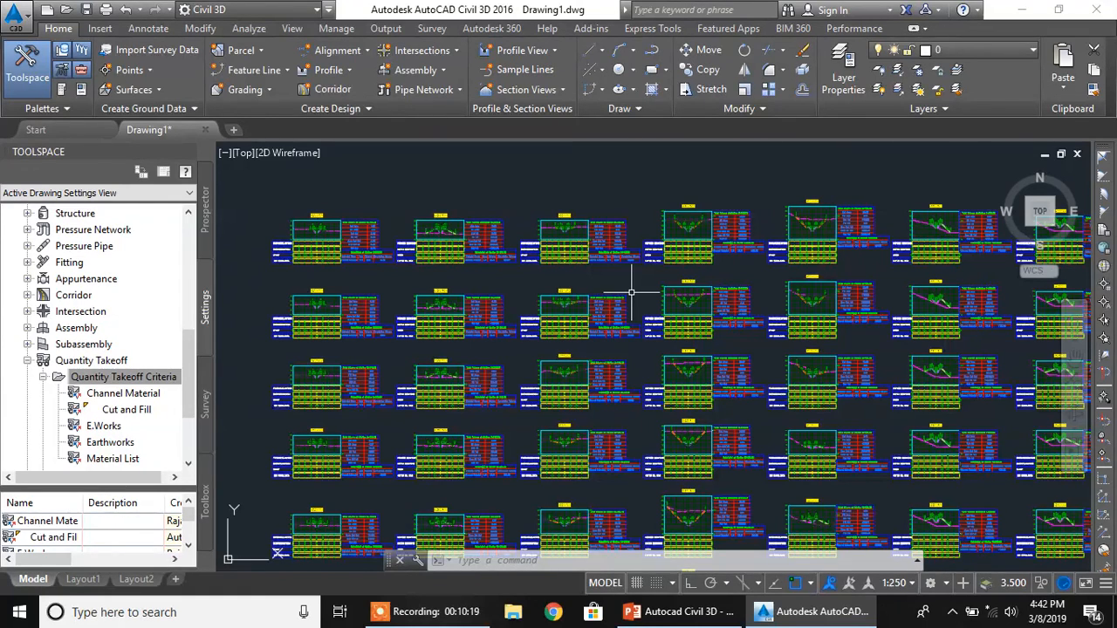
scroll(703, 296, "up", 3)
middle_click_drag(700, 249, 685, 382)
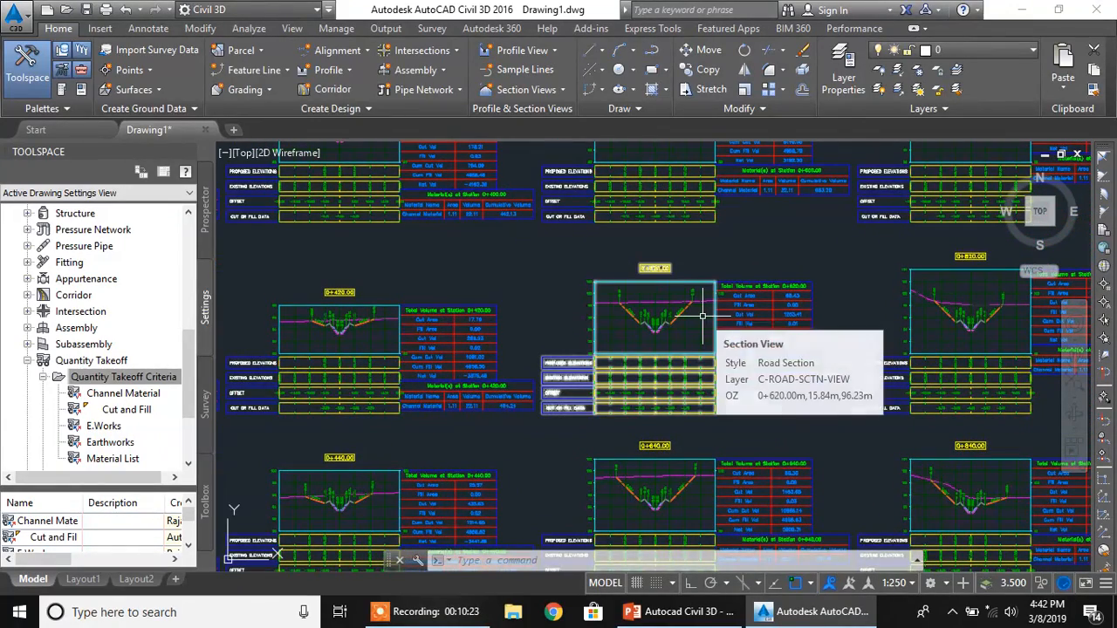